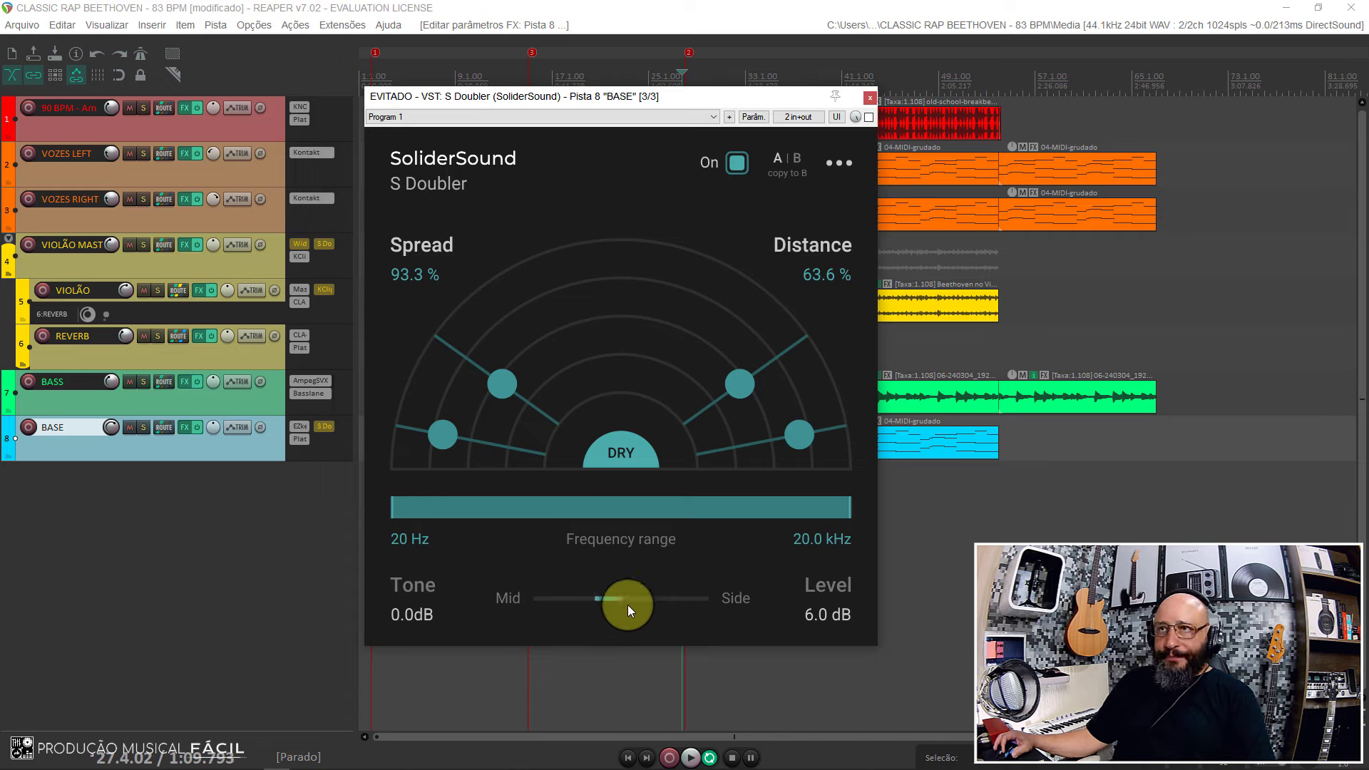
Set S Doubler's spread to about 92.8 % and distance to about 75.9 %, and solo the BASE track.
drag(517, 378, 503, 373)
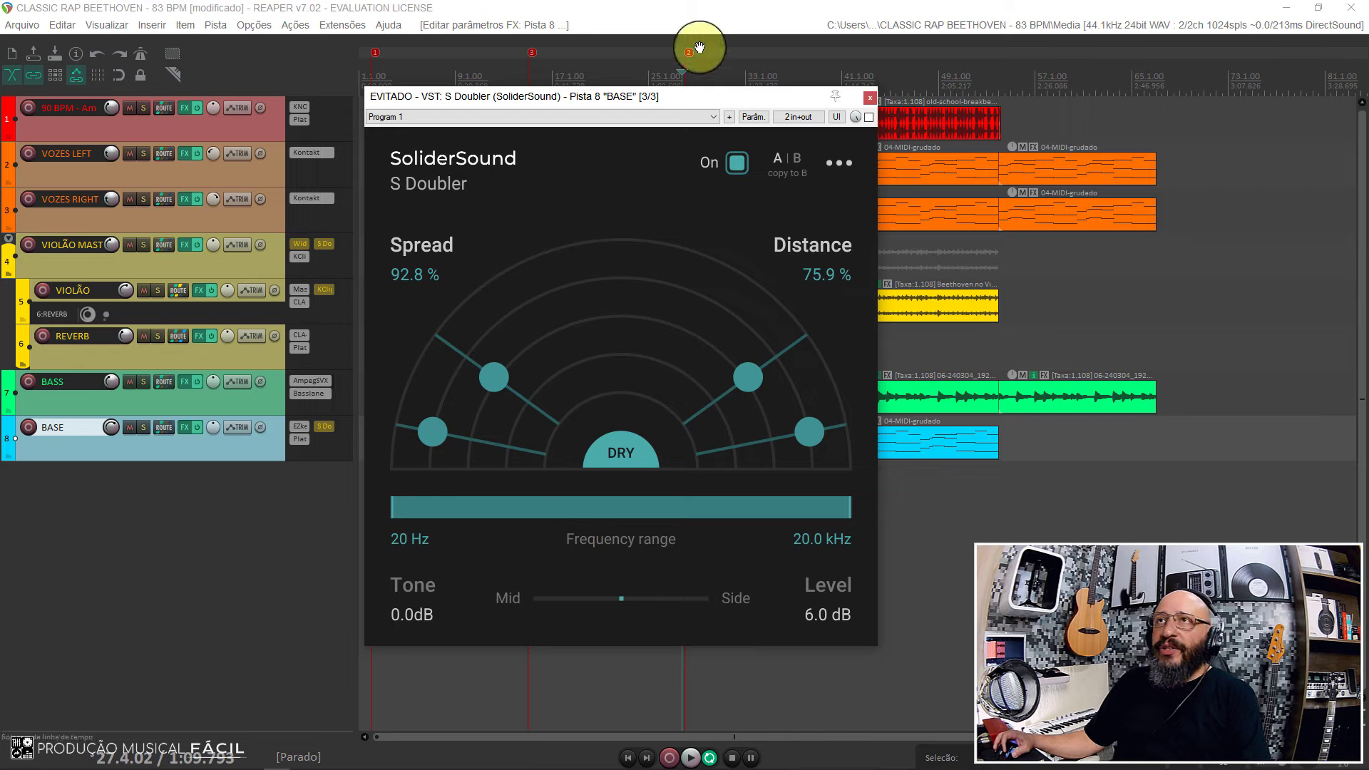
mouse_move(640, 99)
mouse_down()
mouse_move(1344, 300)
mouse_move(646, 124)
mouse_up()
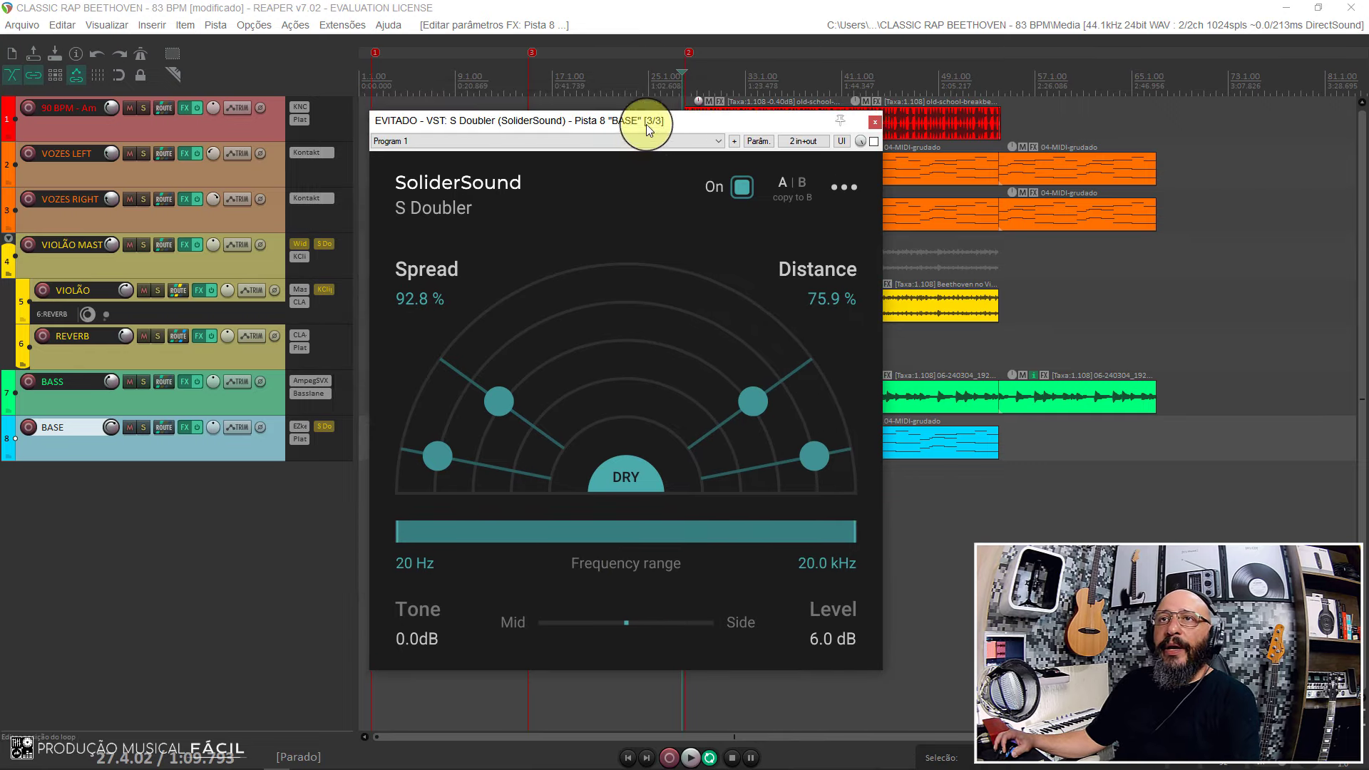
click(143, 427)
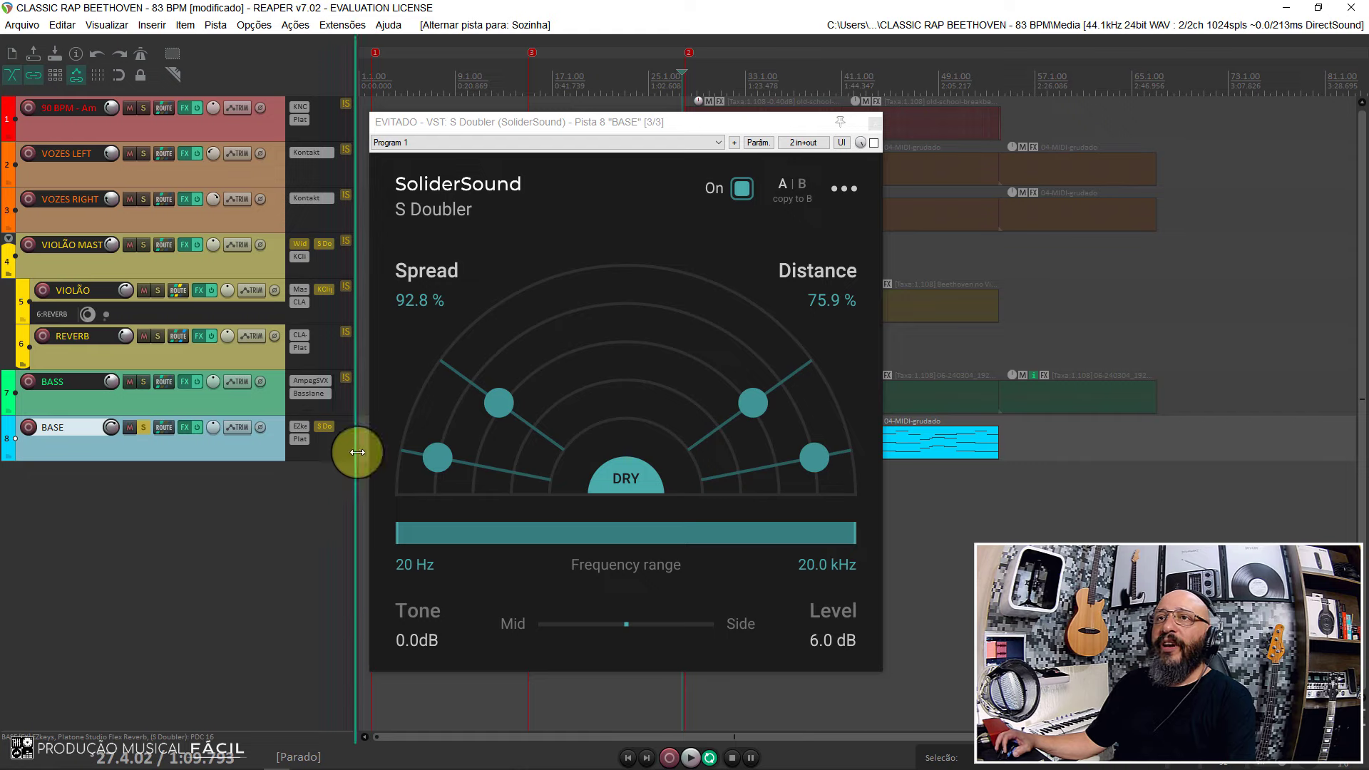
Open the BASE track's Flex Reverb to view its settings and close it again.
click(299, 440)
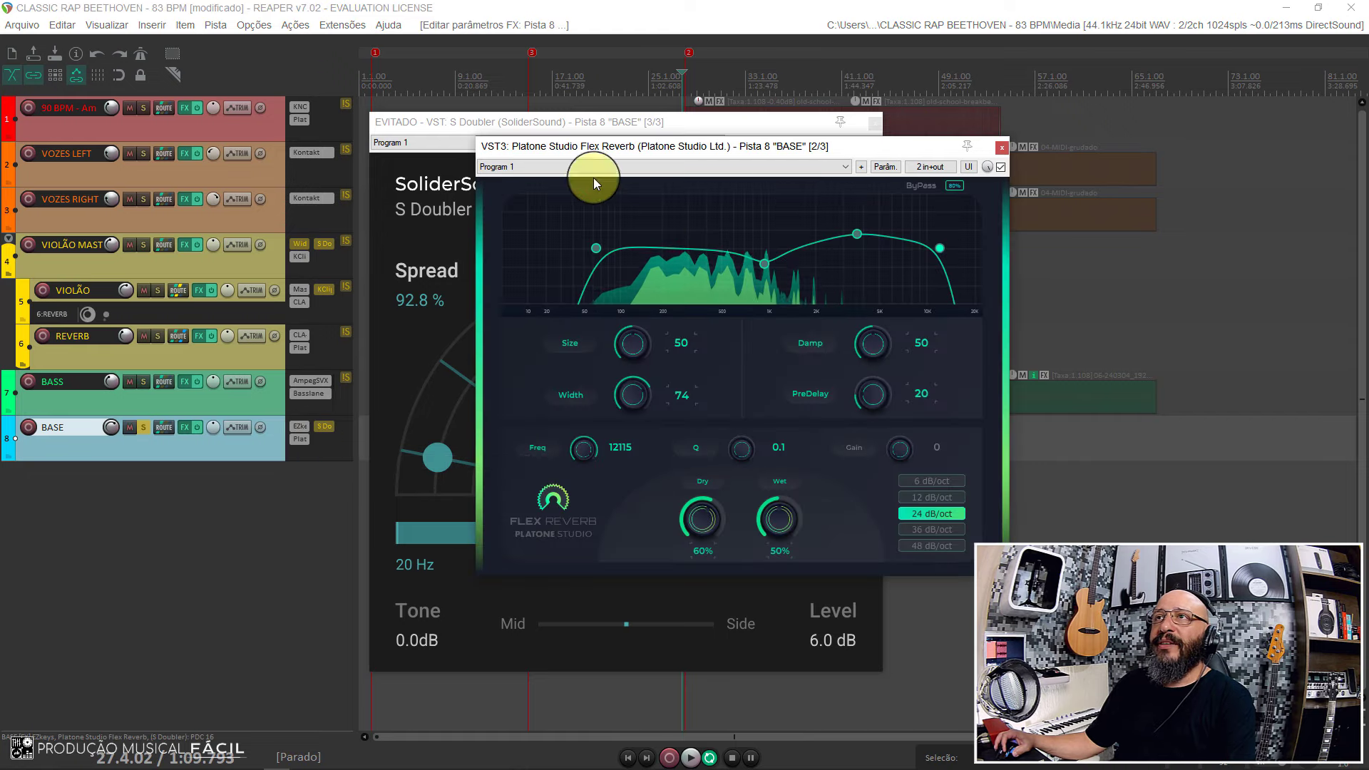
drag(746, 147, 718, 161)
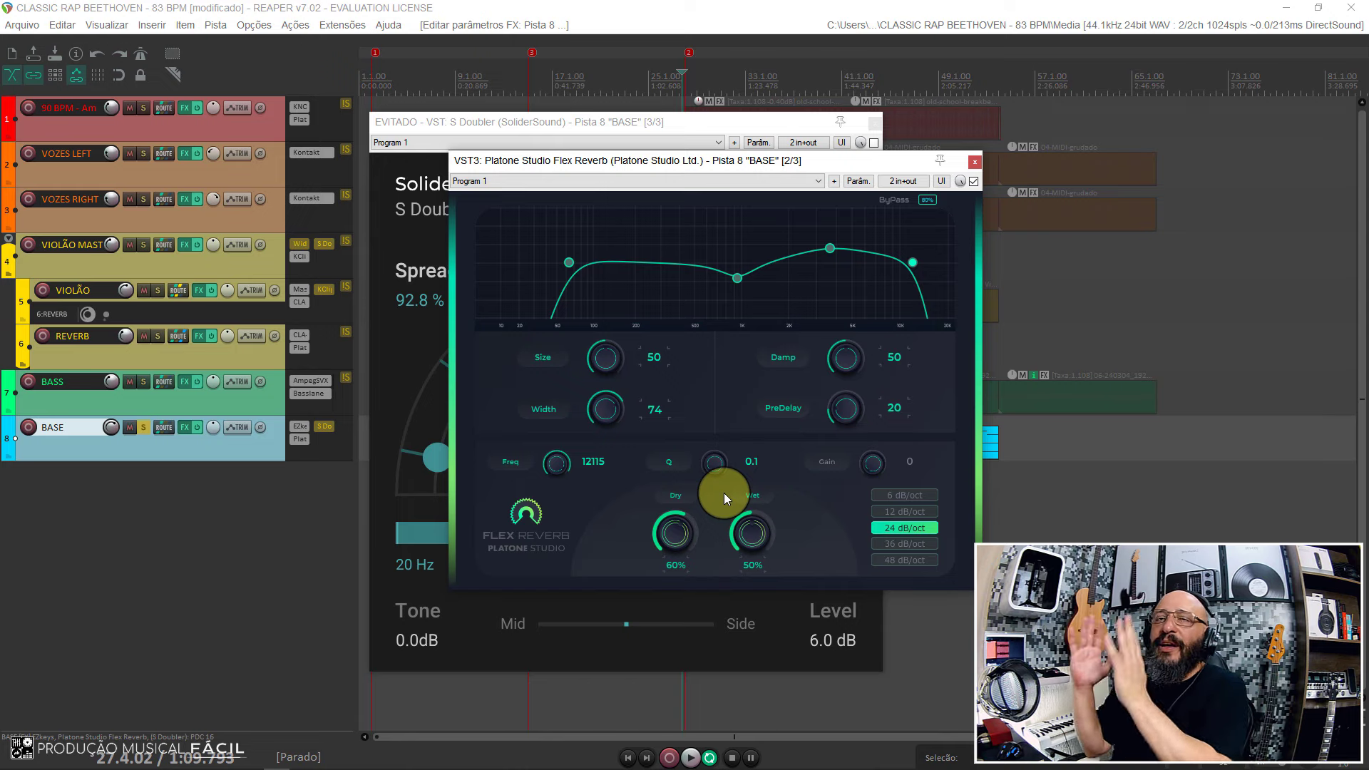
click(974, 164)
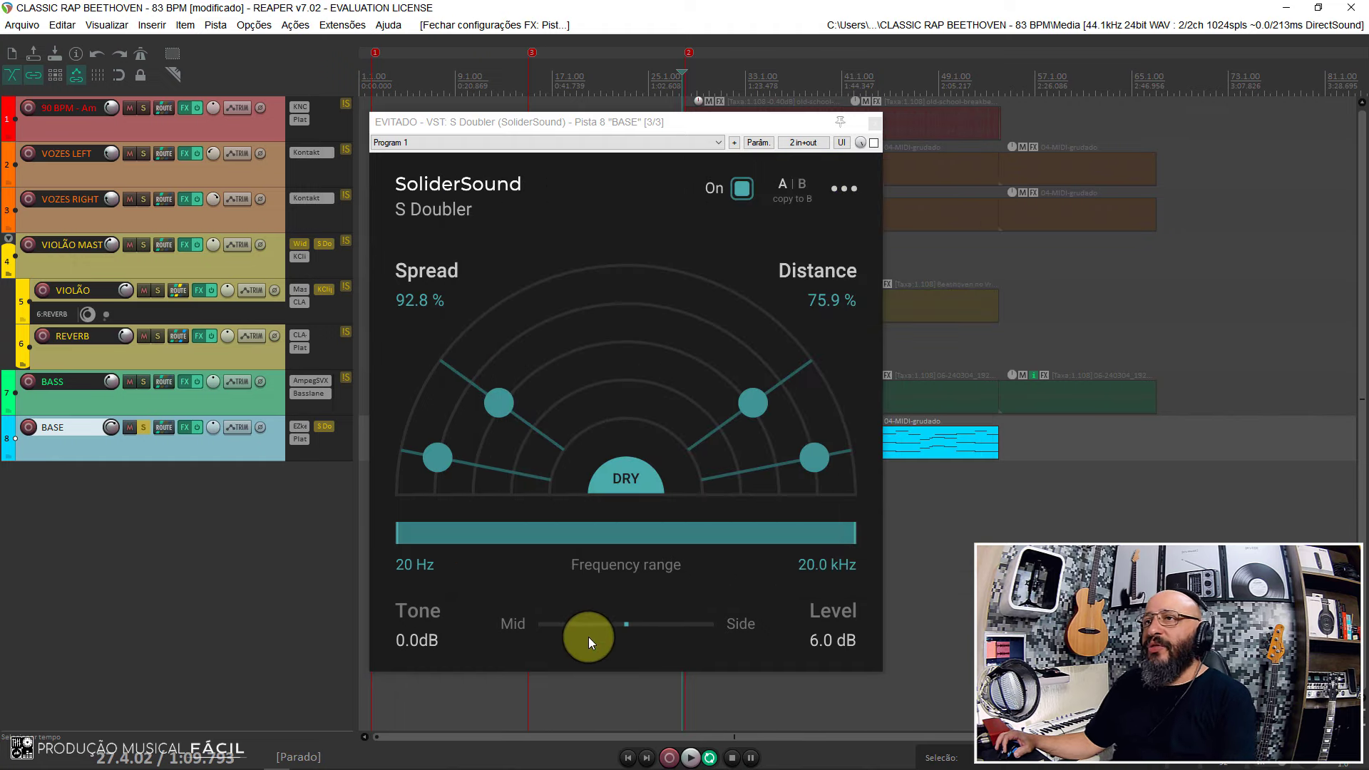
Play the soloed BASE track without doubling, and enable S Doubler after comparing its sound on and off.
key(space)
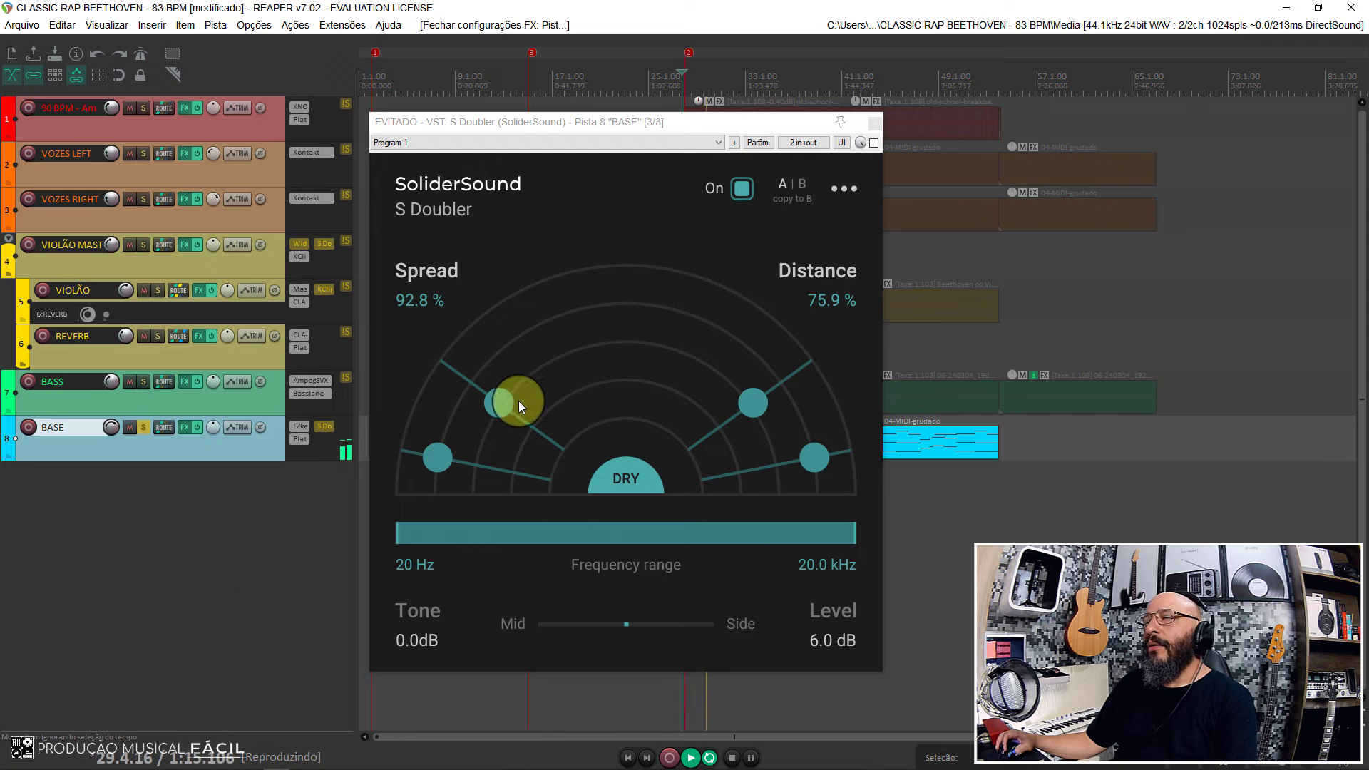
key(space)
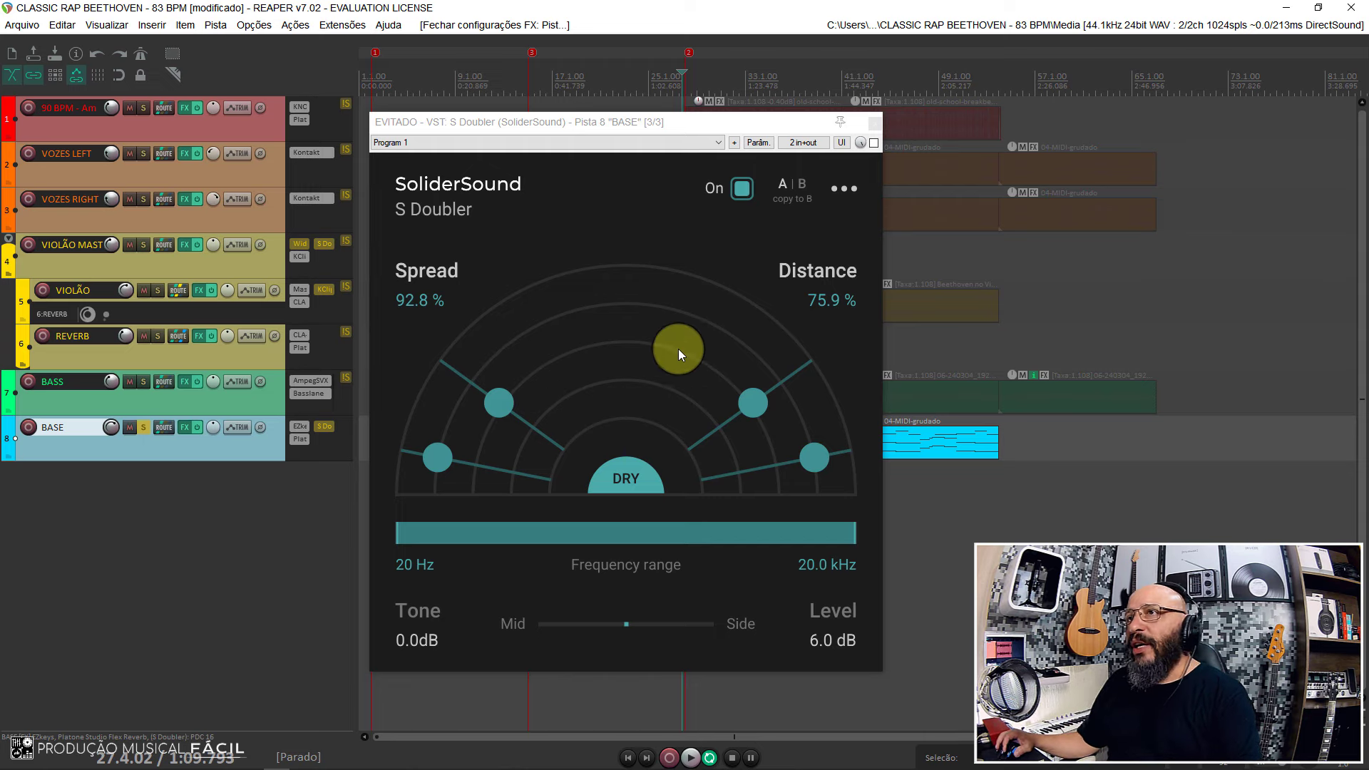
key(space)
click(873, 144)
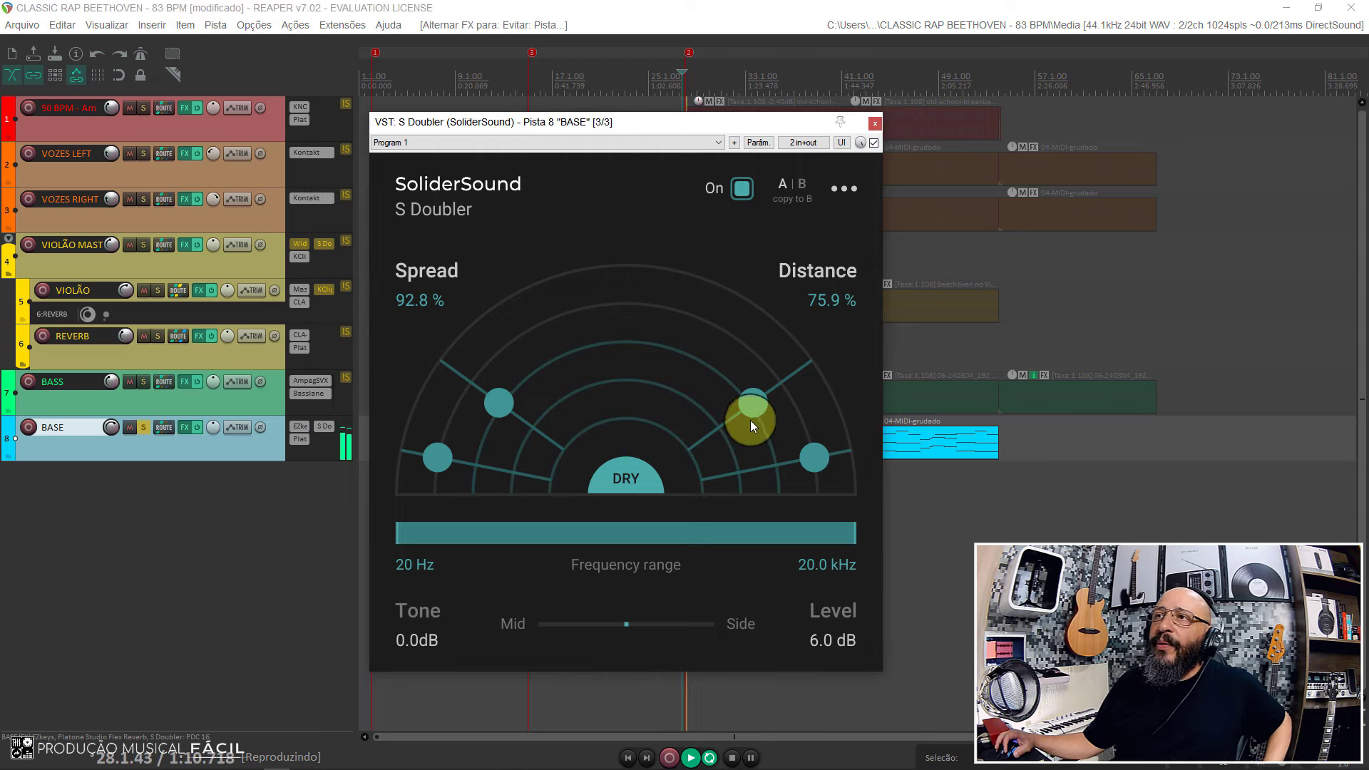
click(875, 143)
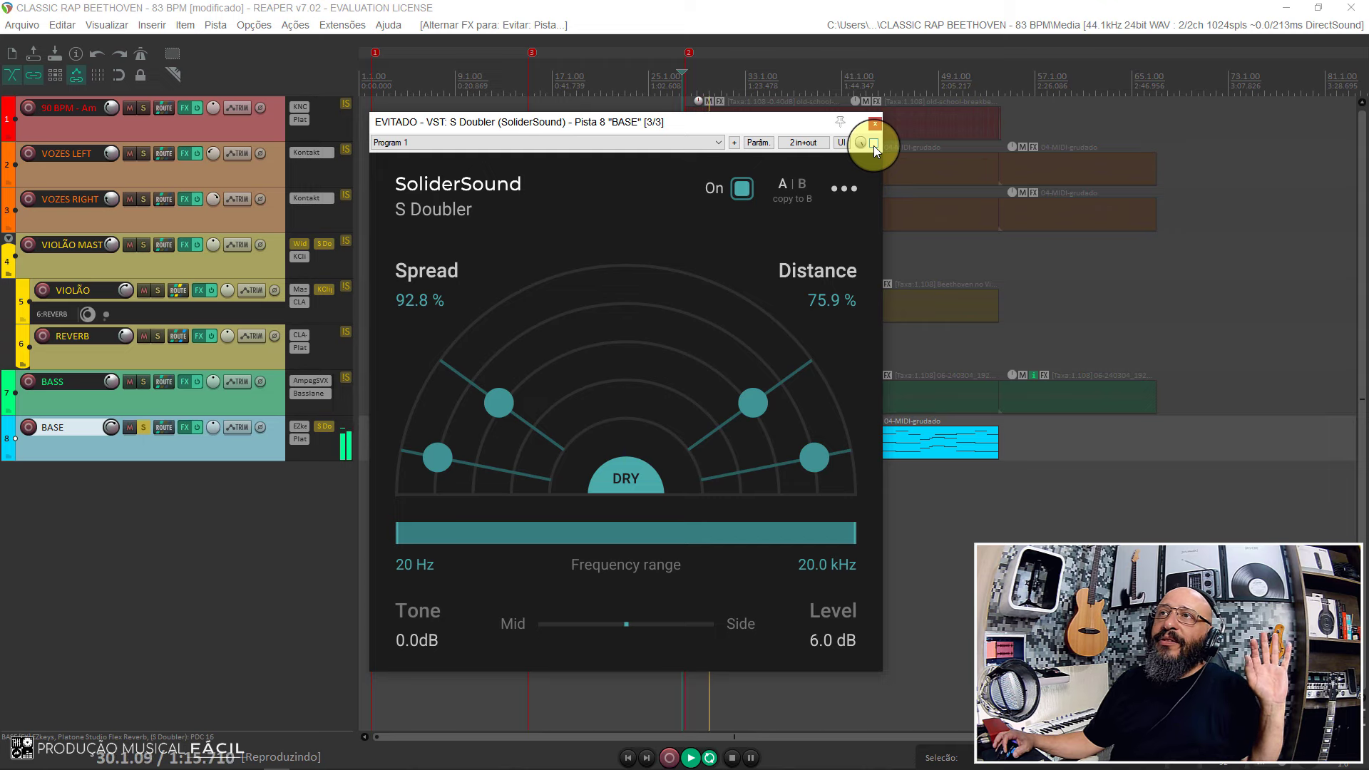
click(874, 144)
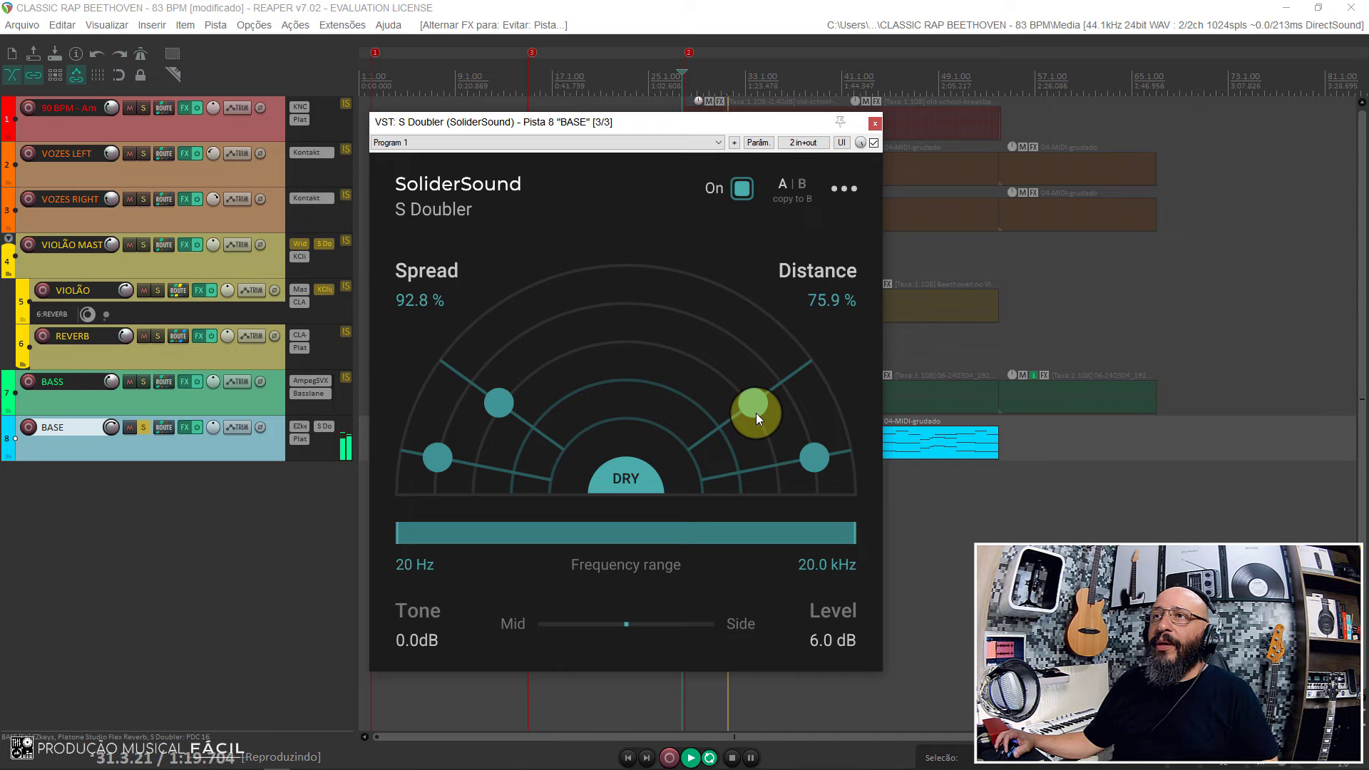
Try S Doubler during playback with distance at 100 % and spread at 0 %, 100 % and about 68.3 %.
drag(755, 413, 704, 345)
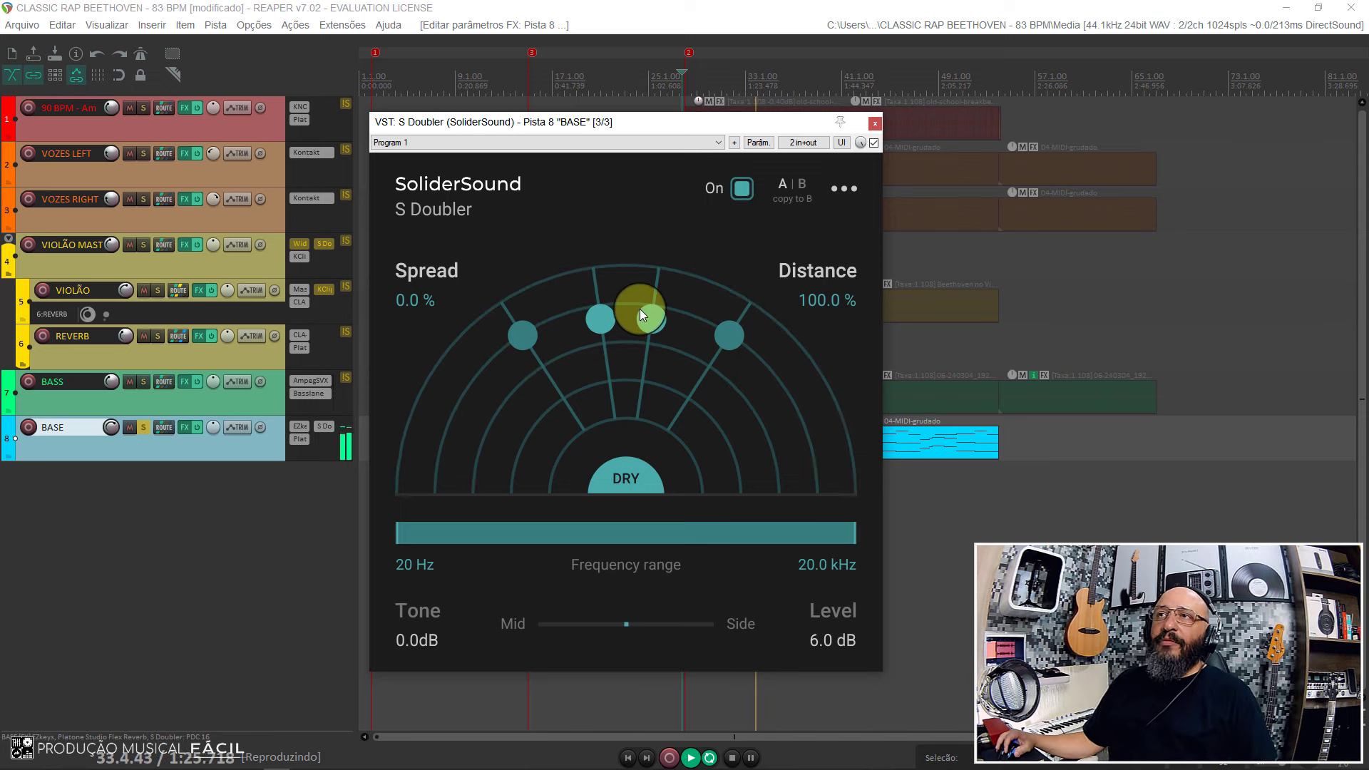
drag(648, 316, 824, 405)
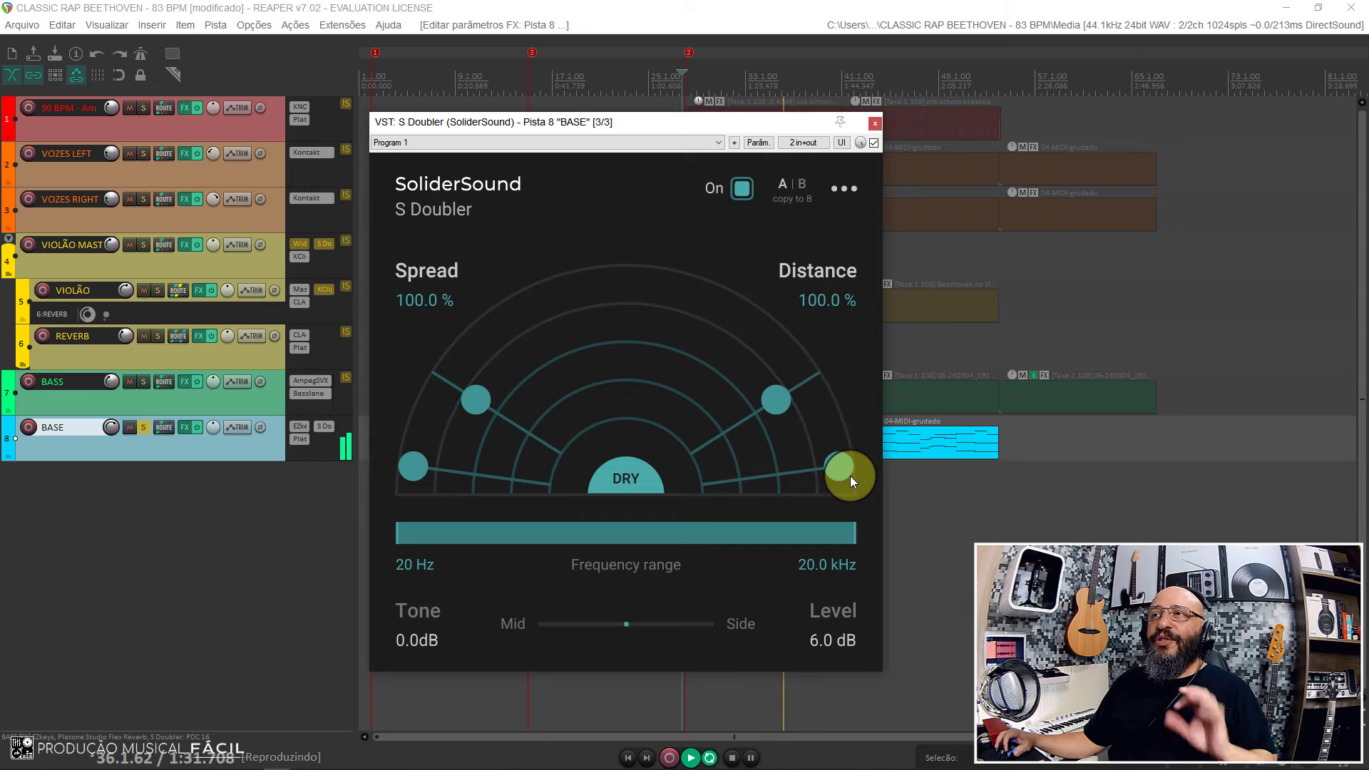
drag(850, 468, 1004, 336)
key(space)
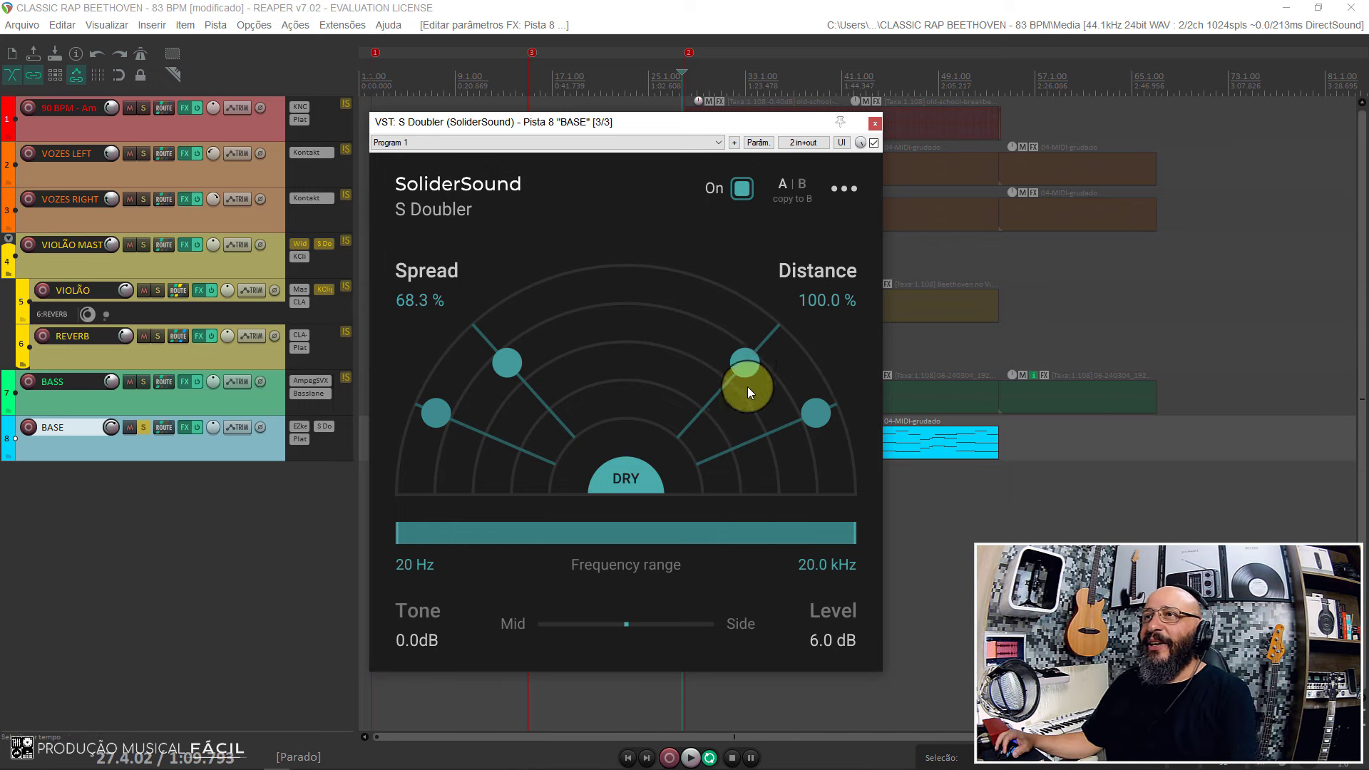
Audition the doubler voices at 0 % spread and distance, at 100 % spread with 0 % distance, and at 92.8 % spread with 100 % distance.
drag(748, 386, 629, 451)
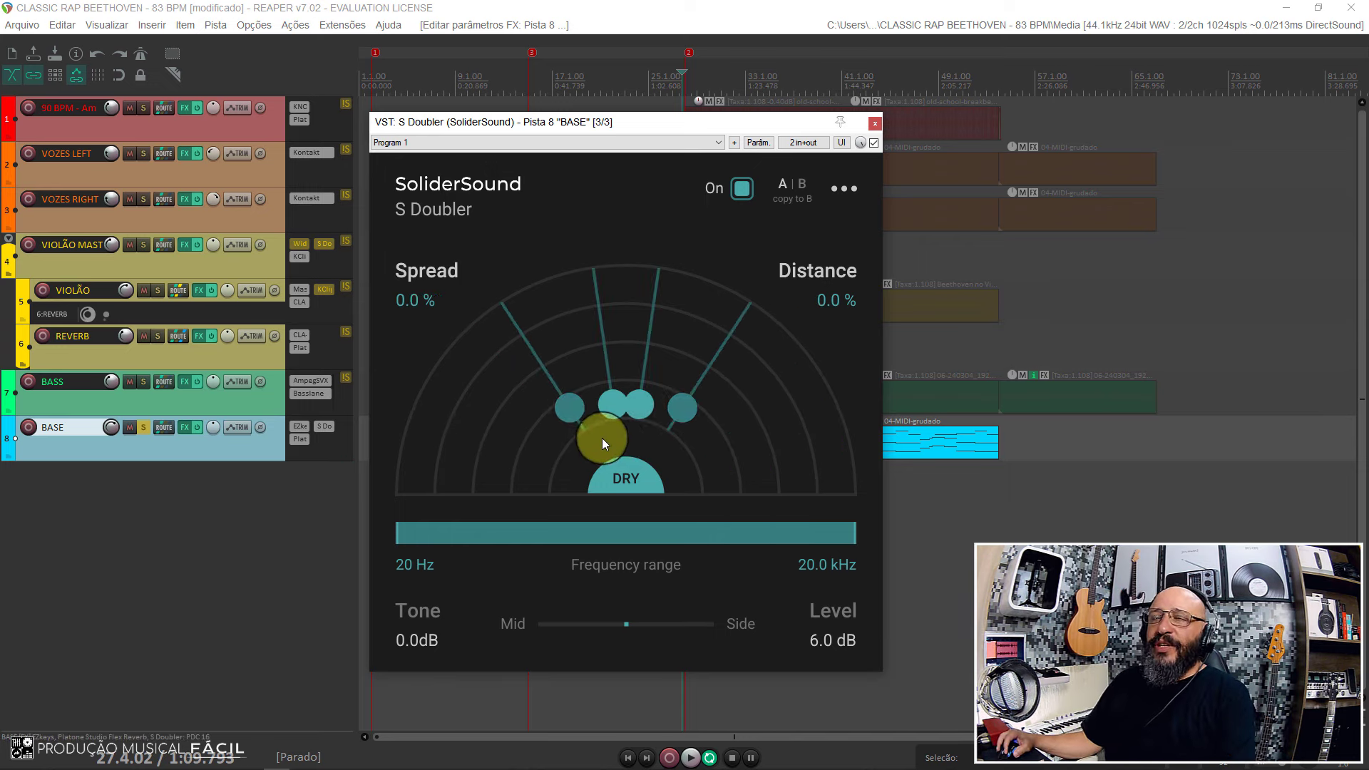
key(space)
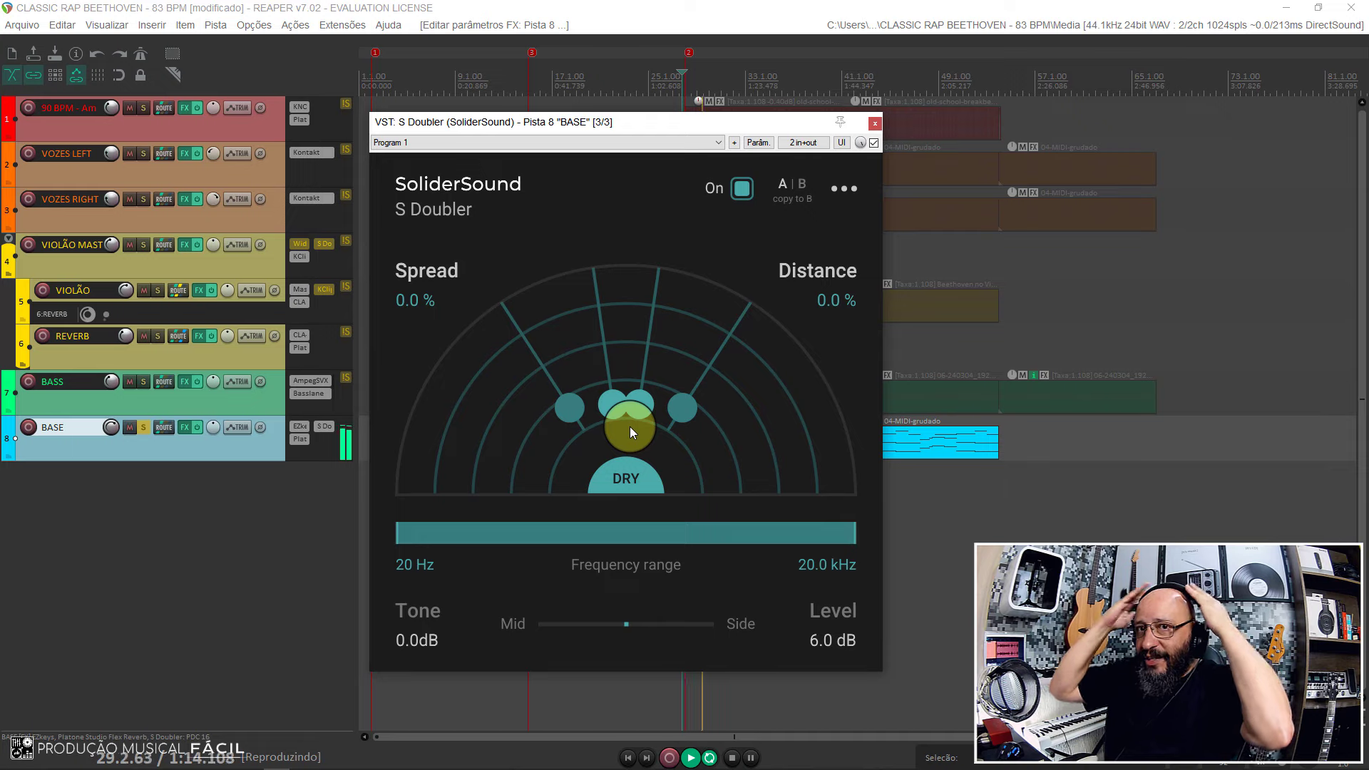
drag(631, 426, 699, 496)
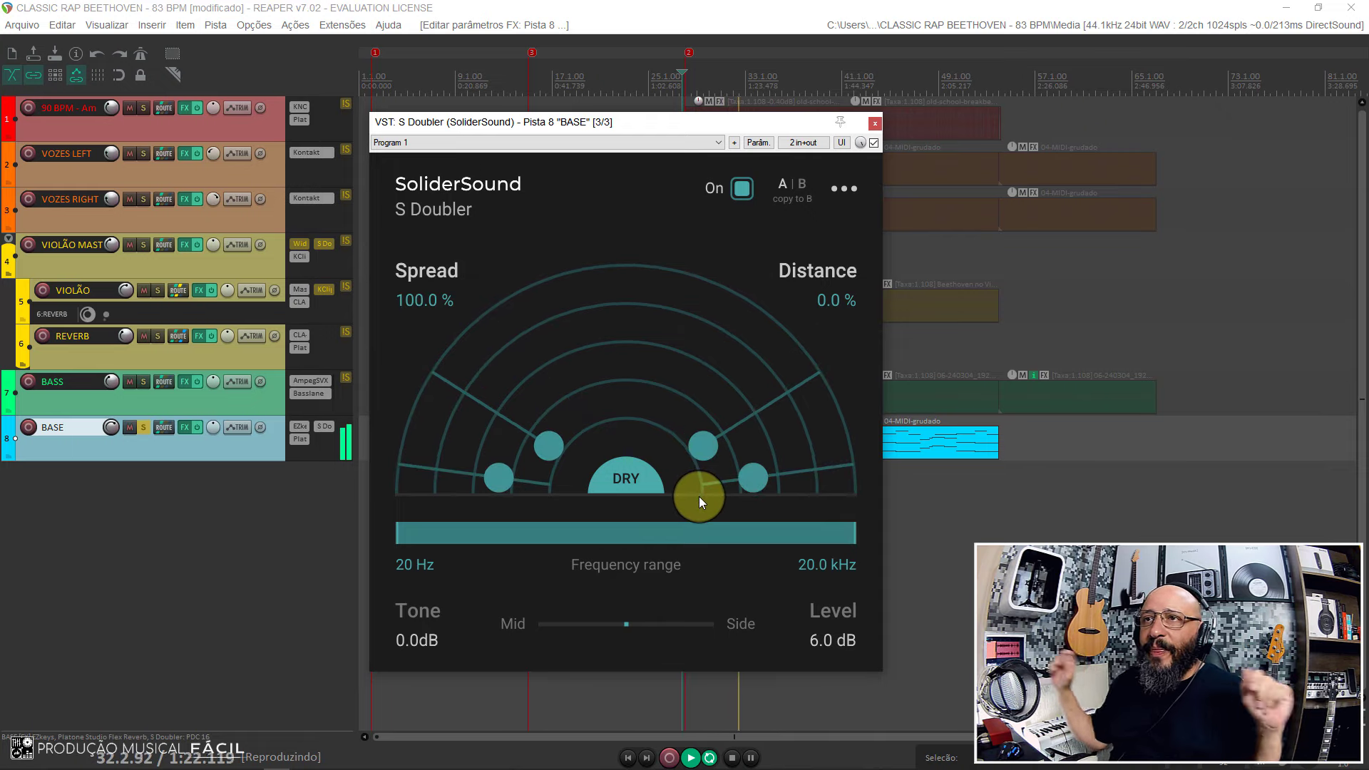
drag(717, 447, 908, 435)
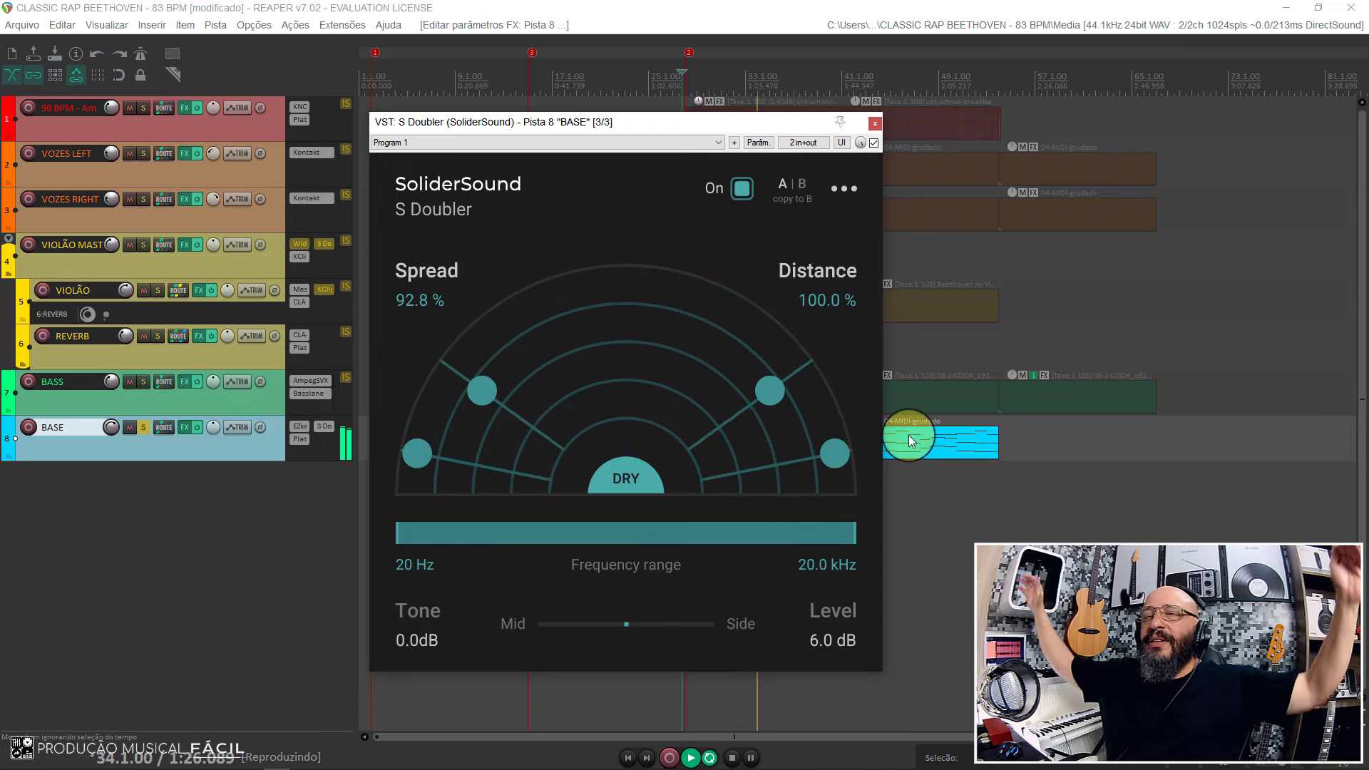
key(space)
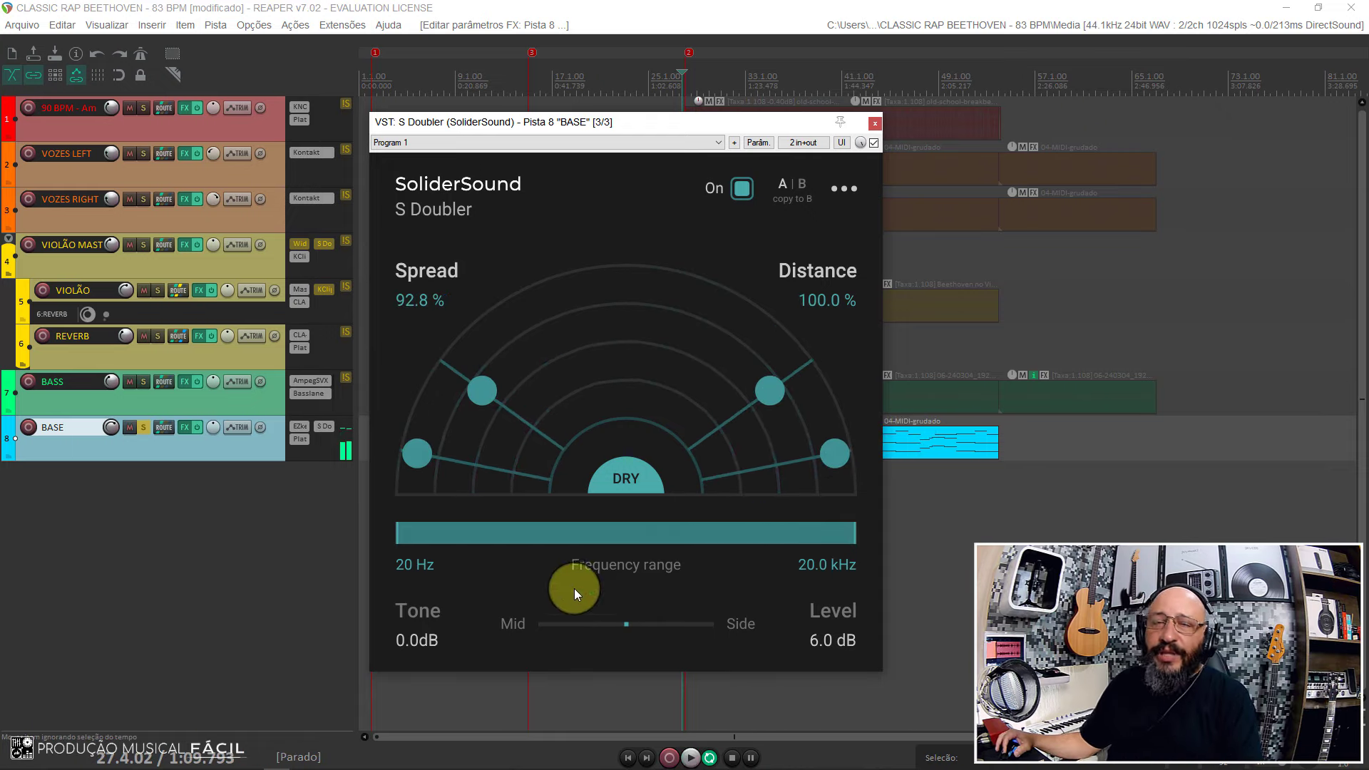
Set the spread to about 59.8 % and distance to about 98.1 %, and shift the Mid/Side balance mostly towards Side while listening.
drag(777, 437, 740, 362)
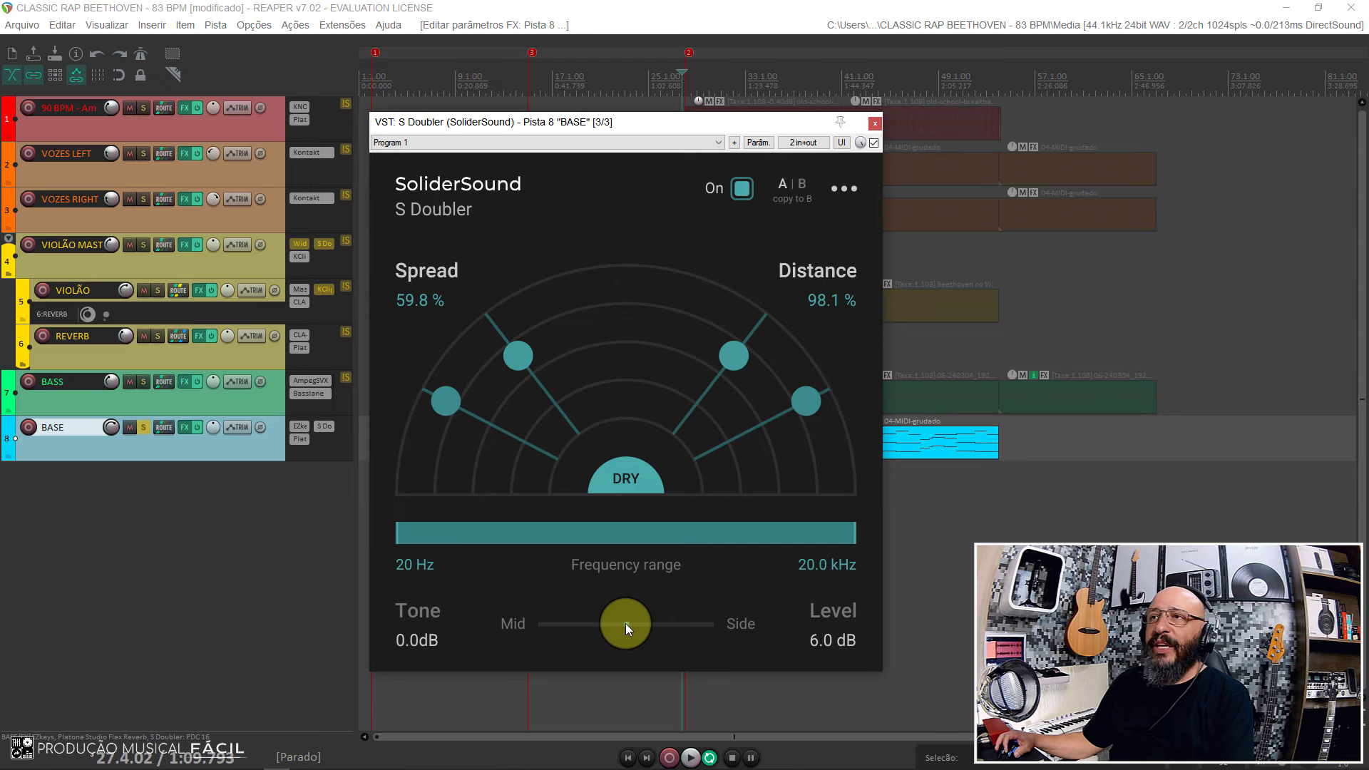
key(space)
drag(628, 626, 566, 626)
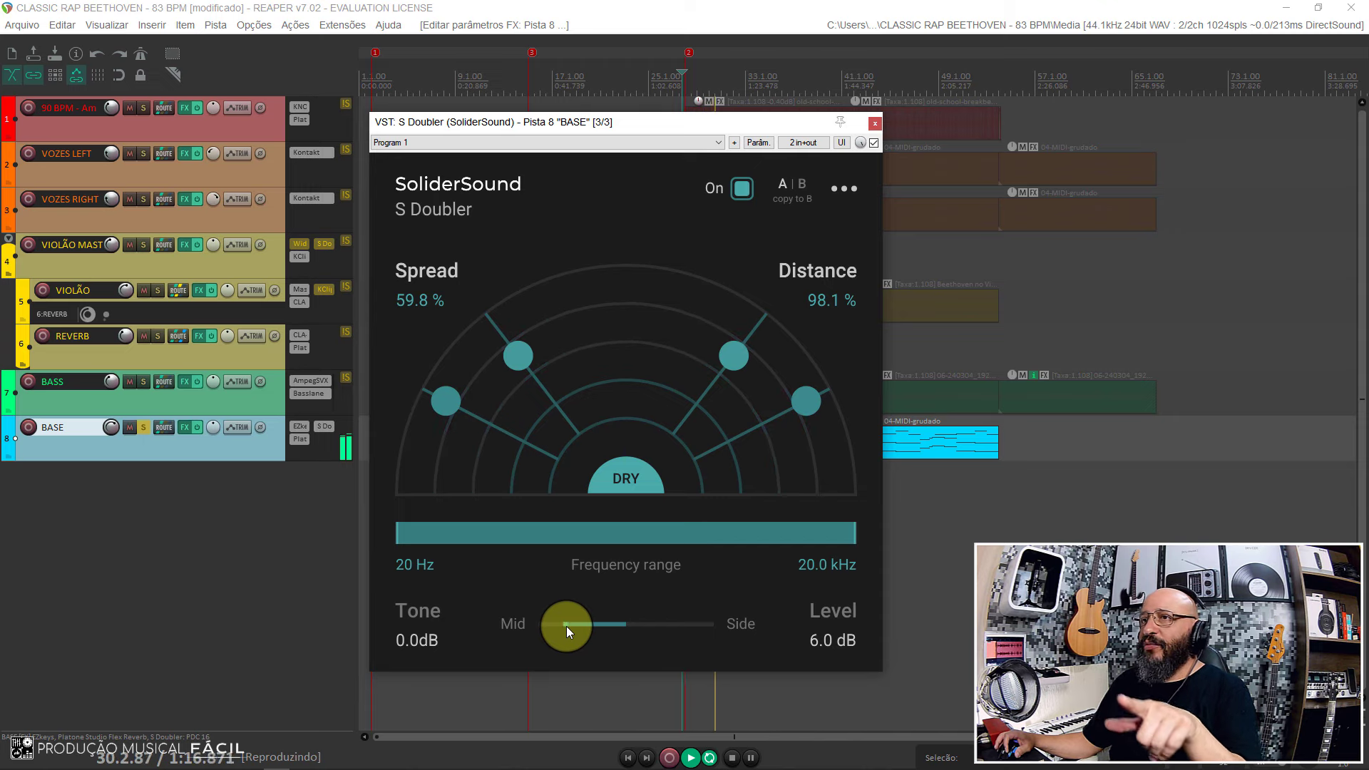
drag(566, 626, 697, 642)
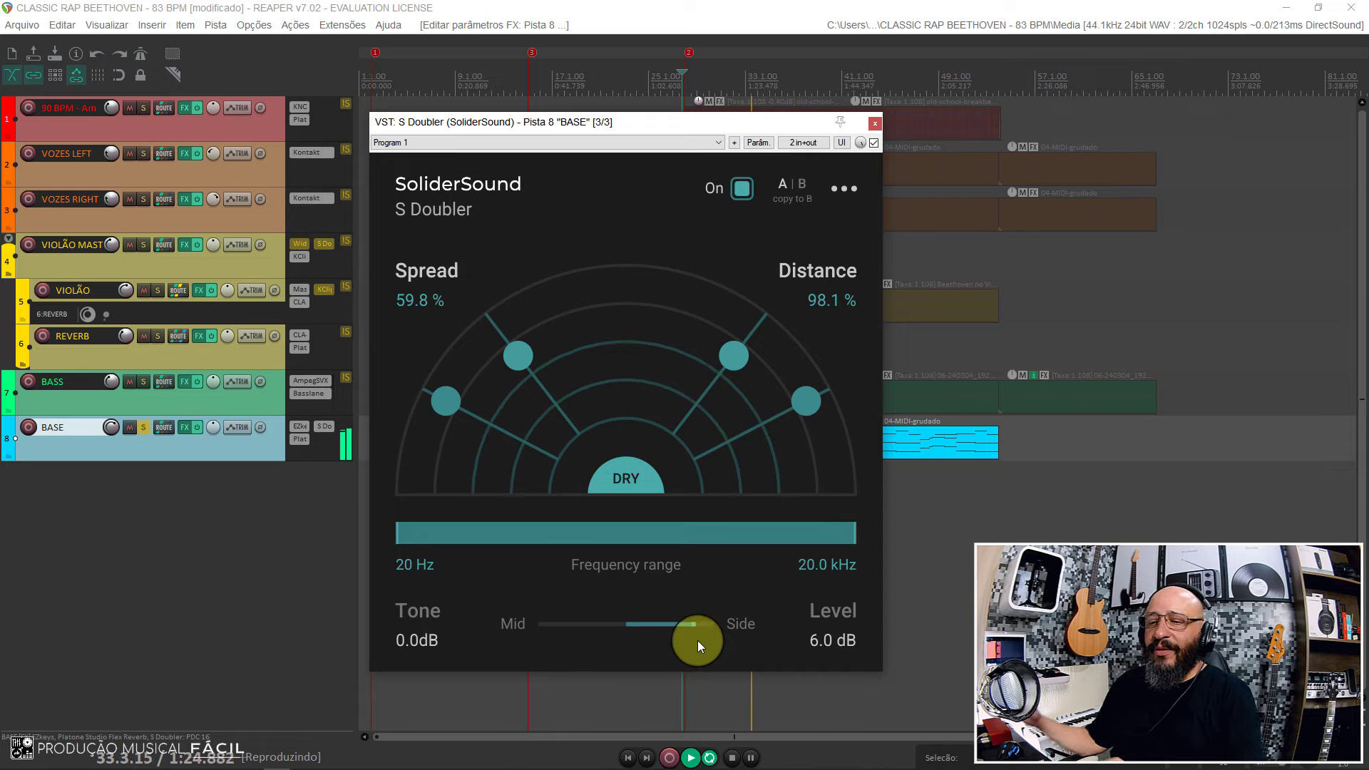
key(space)
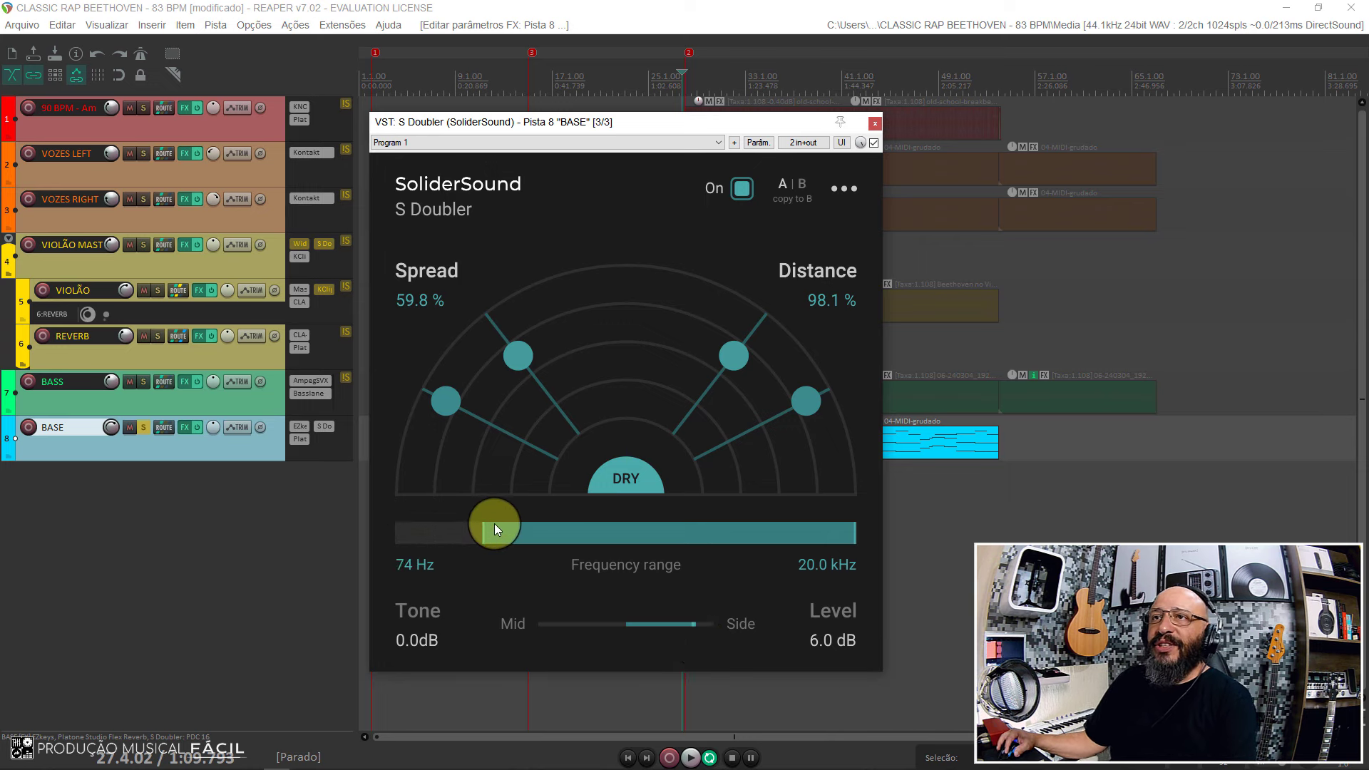
Try narrowing the doubler's frequency range from either end and restore it to 20 Hz to 20.0 kHz.
mouse_move(494, 525)
mouse_down()
mouse_move(465, 549)
mouse_move(512, 537)
mouse_move(372, 545)
mouse_move(476, 515)
mouse_up()
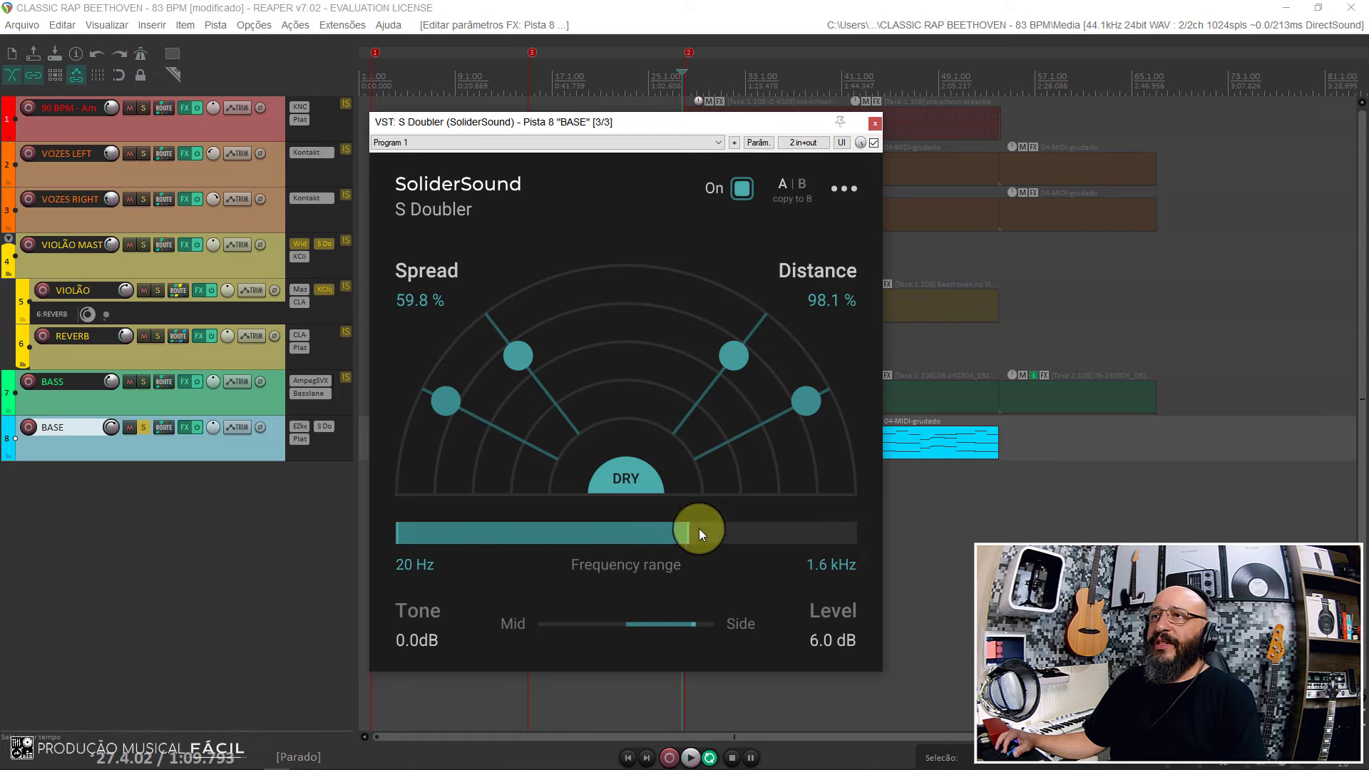
drag(699, 528, 871, 528)
drag(593, 534, 847, 528)
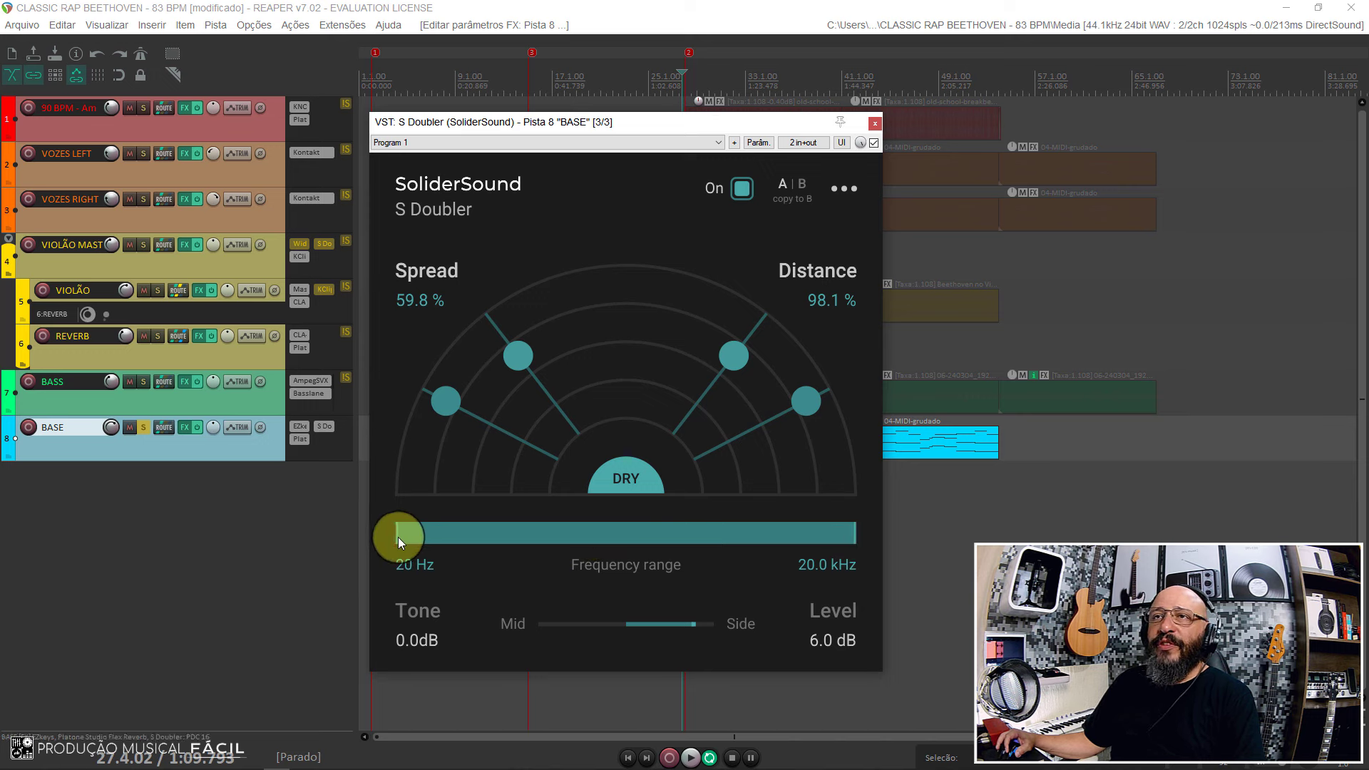
Narrow the doubler's frequency range to about 273 Hz to 9.8 kHz, listening to the low cut during playback.
key(space)
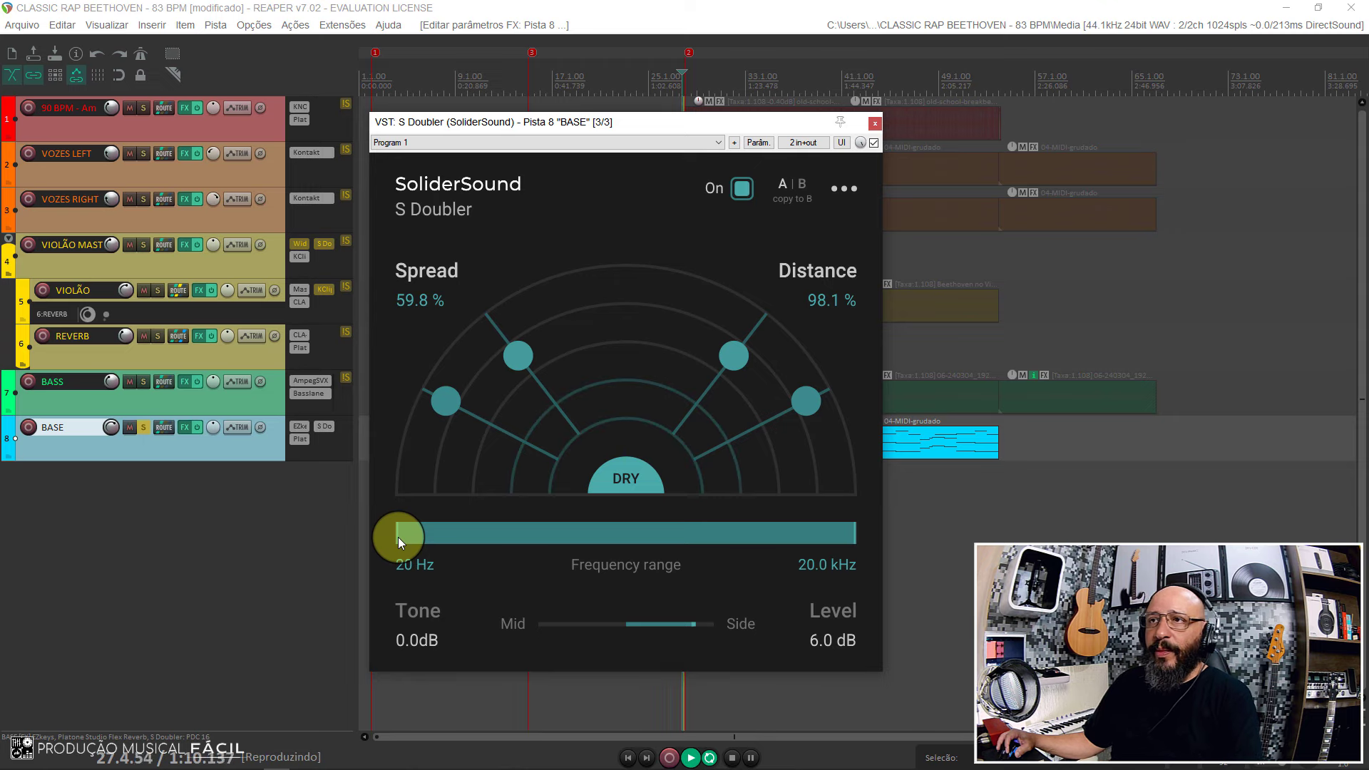
drag(398, 537, 579, 540)
key(space)
drag(859, 532, 824, 536)
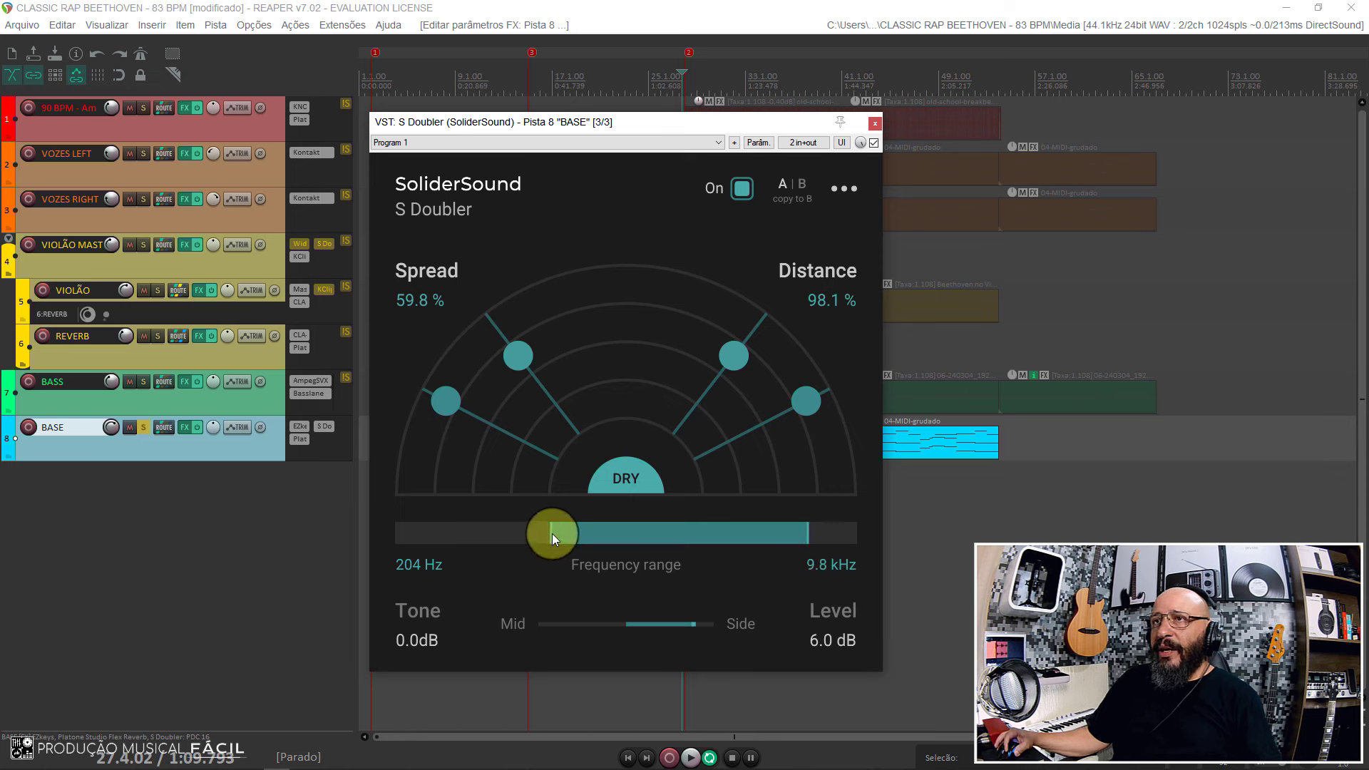
drag(552, 533, 570, 533)
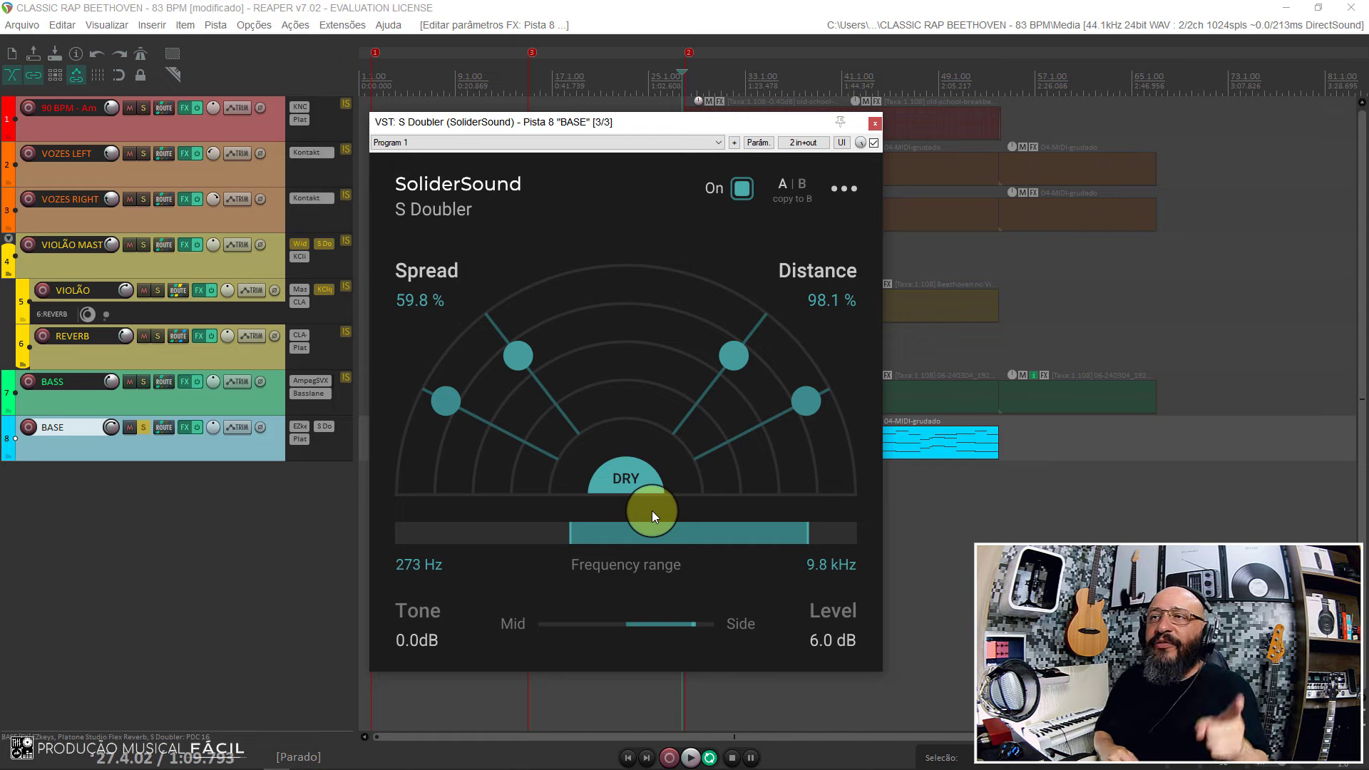
Play the BASE track and compare the adjusted doubling with S Doubler bypassed and re-enabled.
key(space)
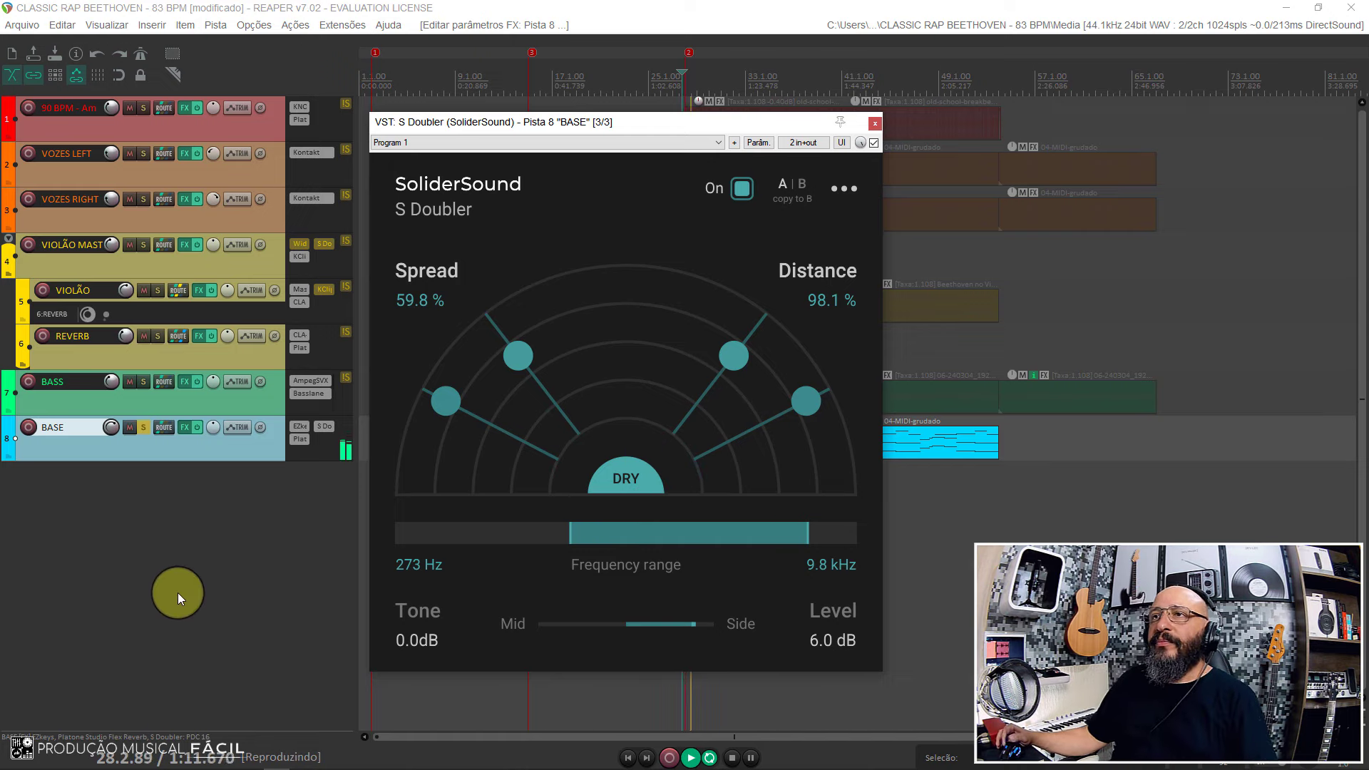
click(874, 143)
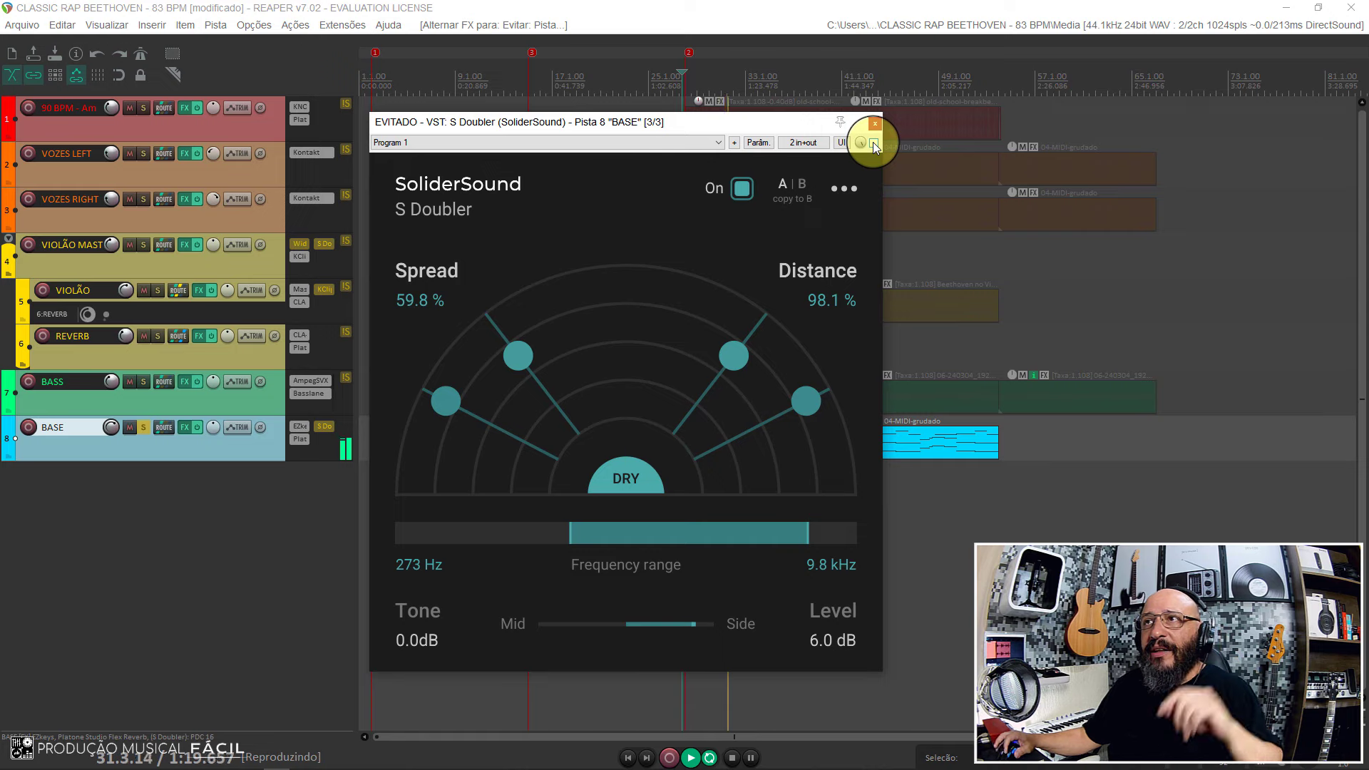
click(875, 143)
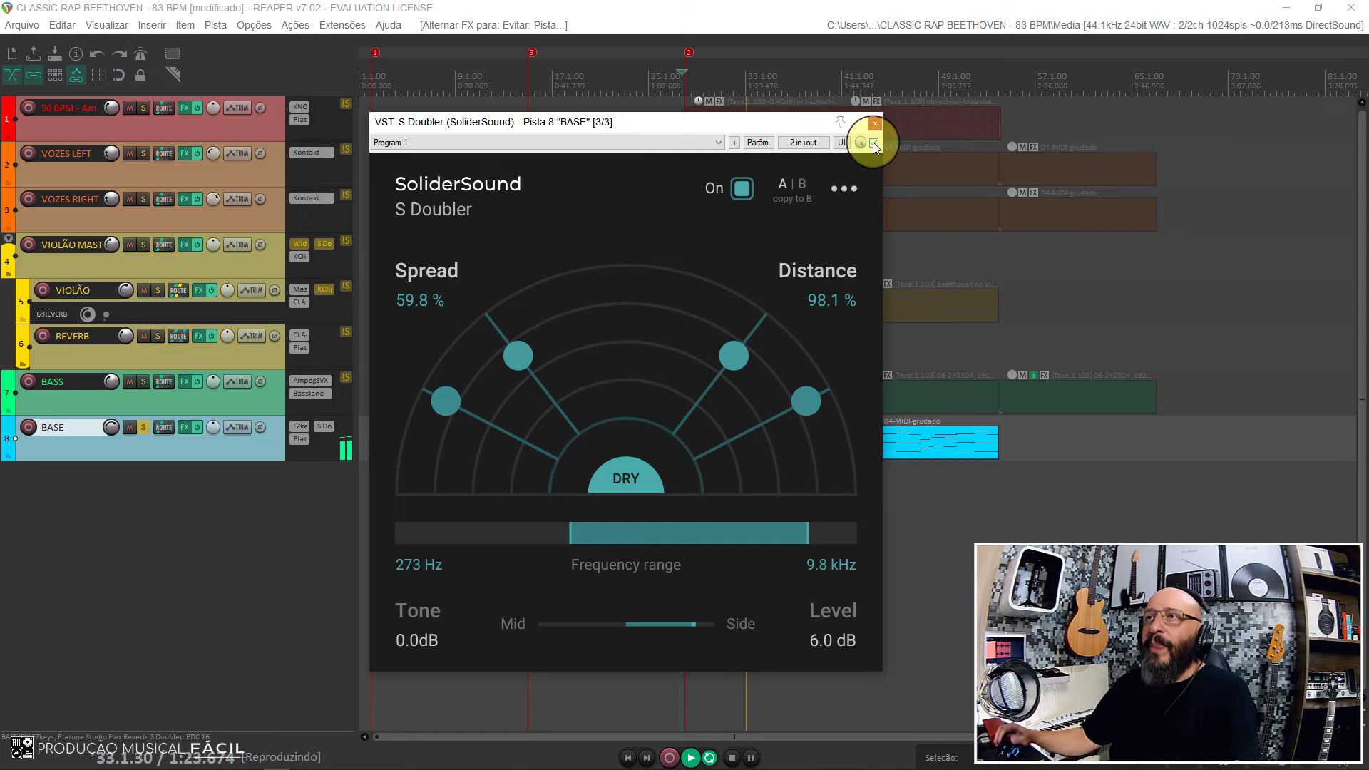
key(space)
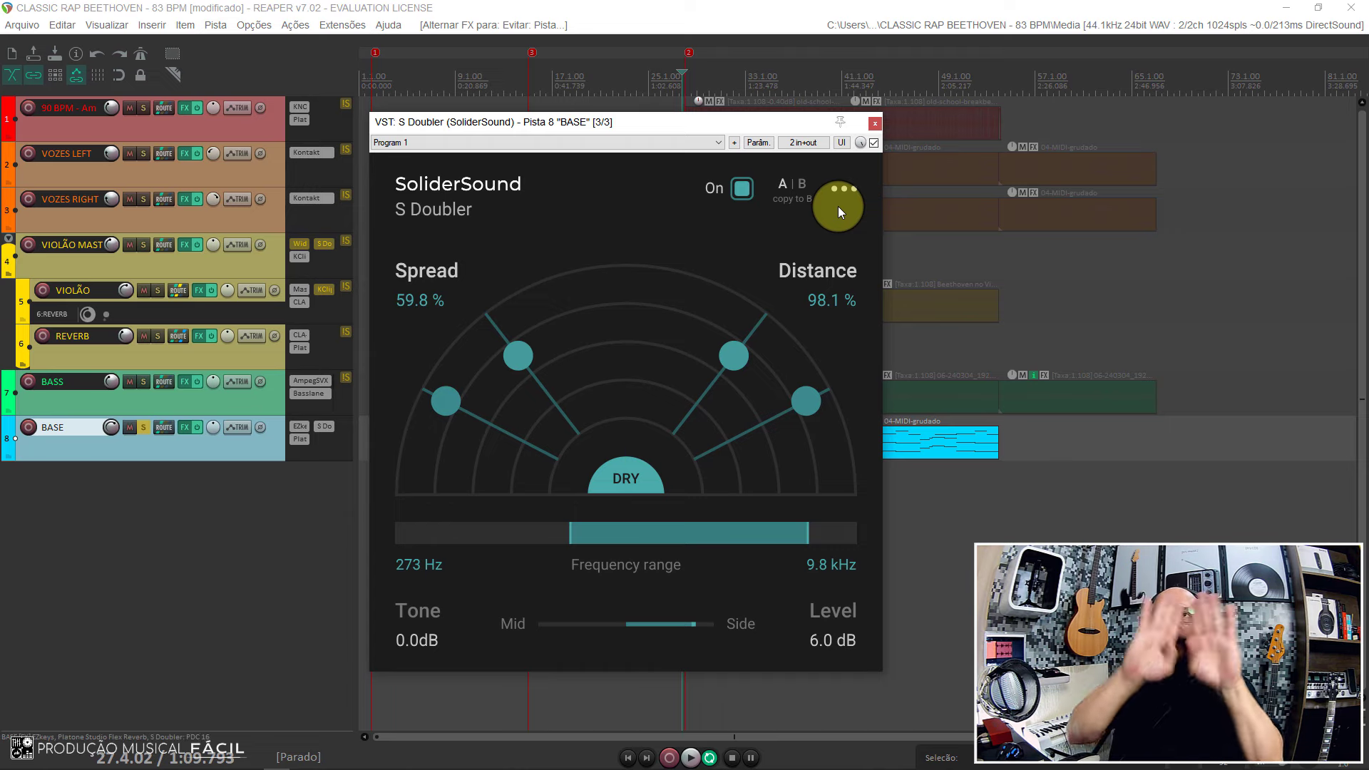
Close S Doubler, unsolo the BASE track and play the full mix.
click(875, 124)
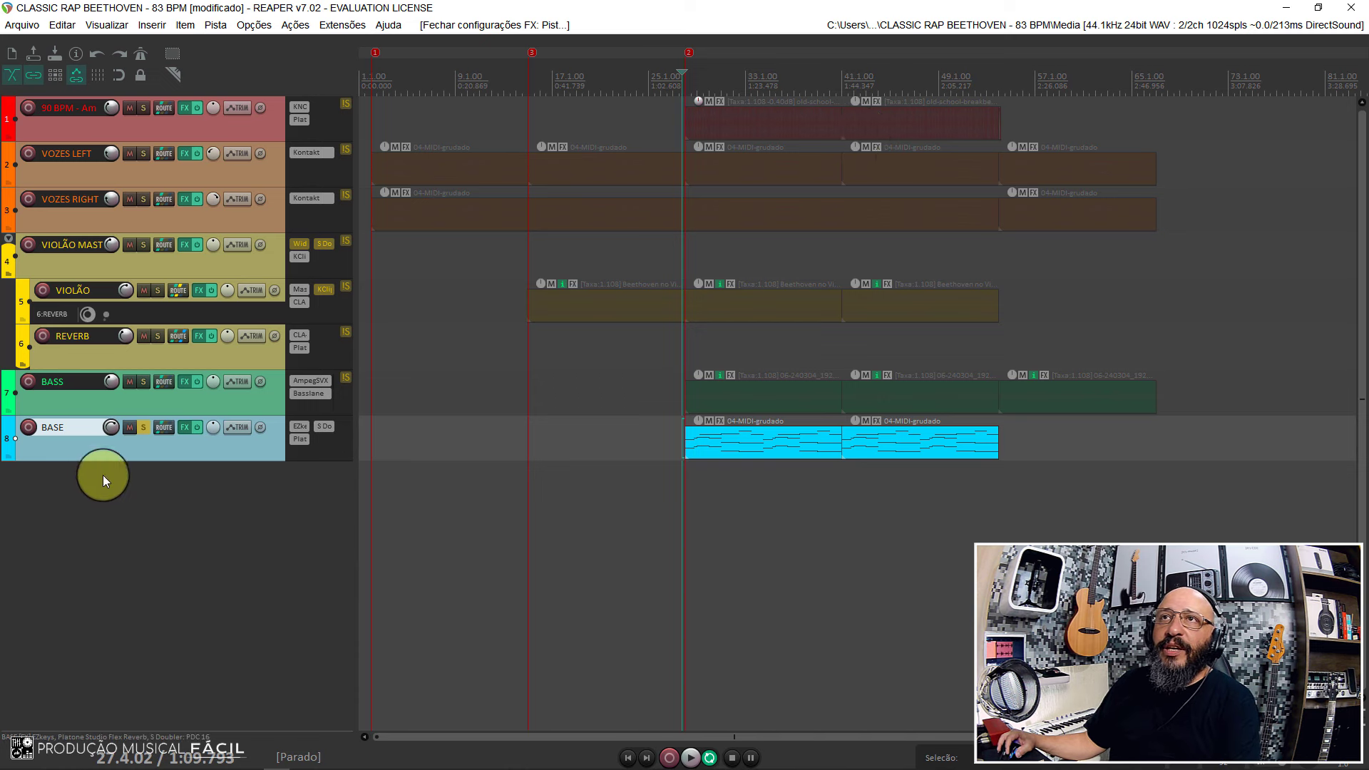
click(143, 432)
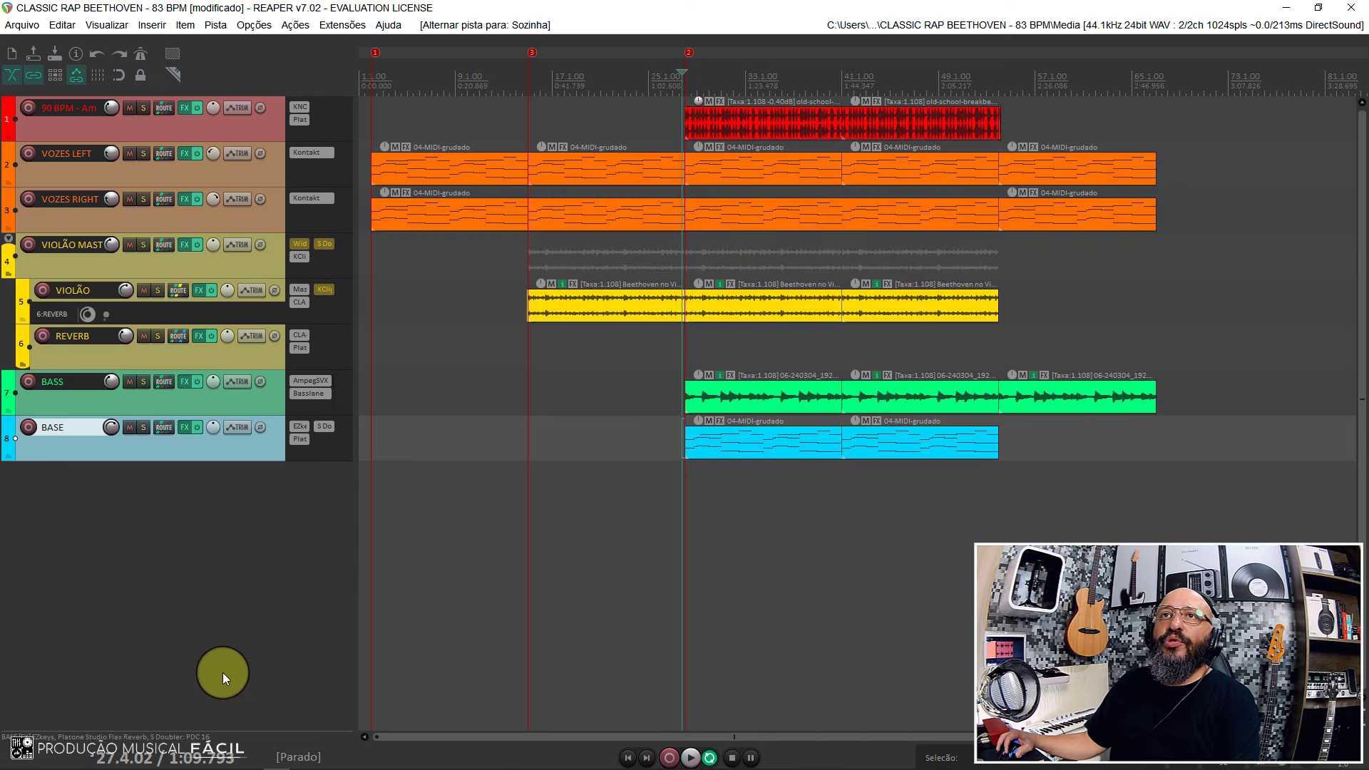
key(space)
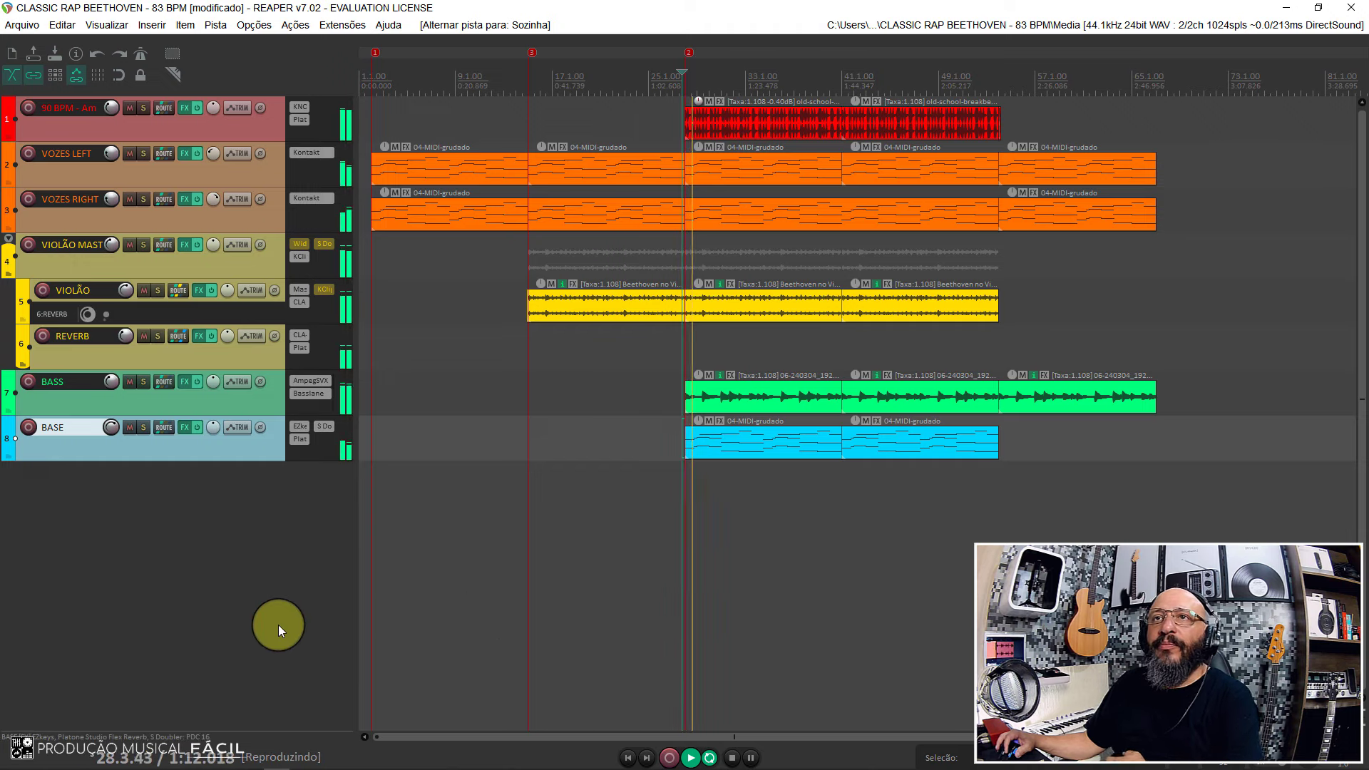
Solo the BASE track and restart playback to hear it on its own.
click(143, 428)
key(space)
key(space)
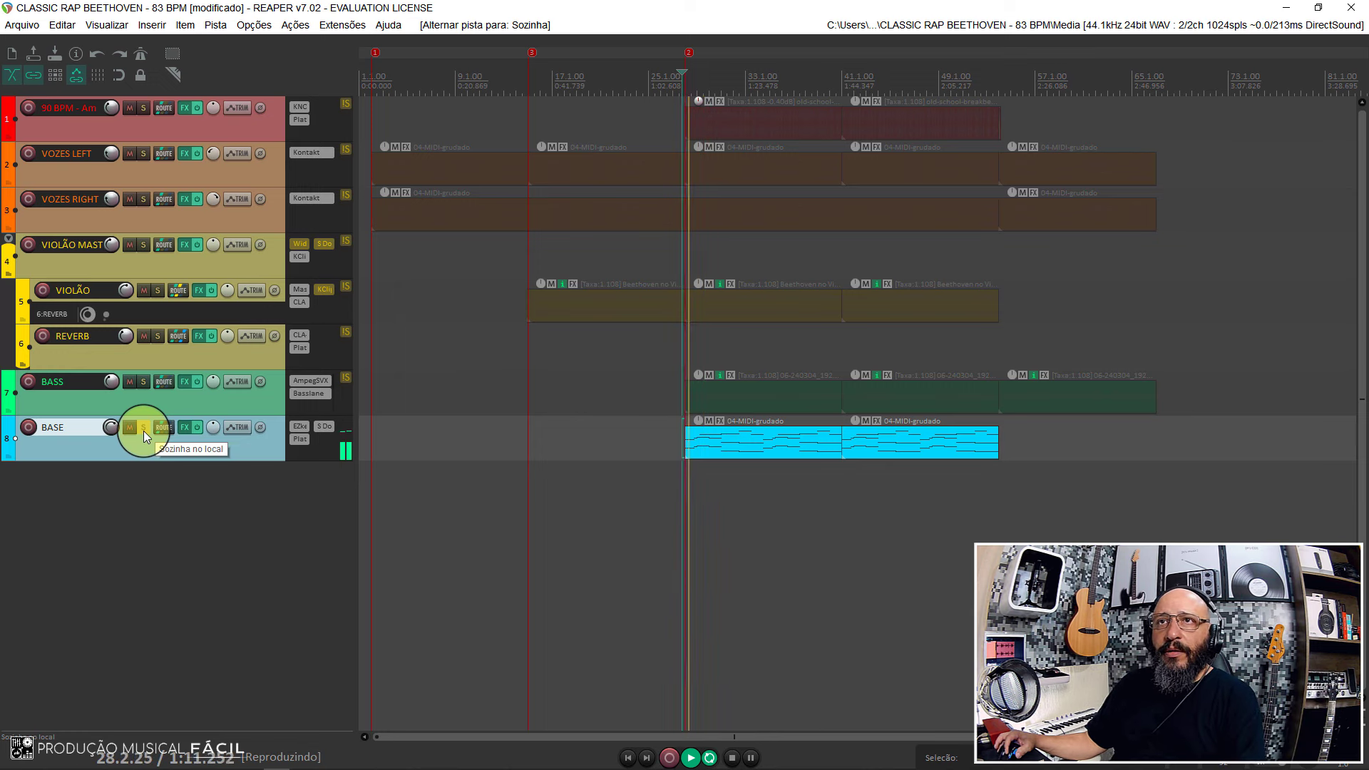
Unsolo the BASE track and raise its volume to about +5.31 dB while the full mix plays.
click(143, 431)
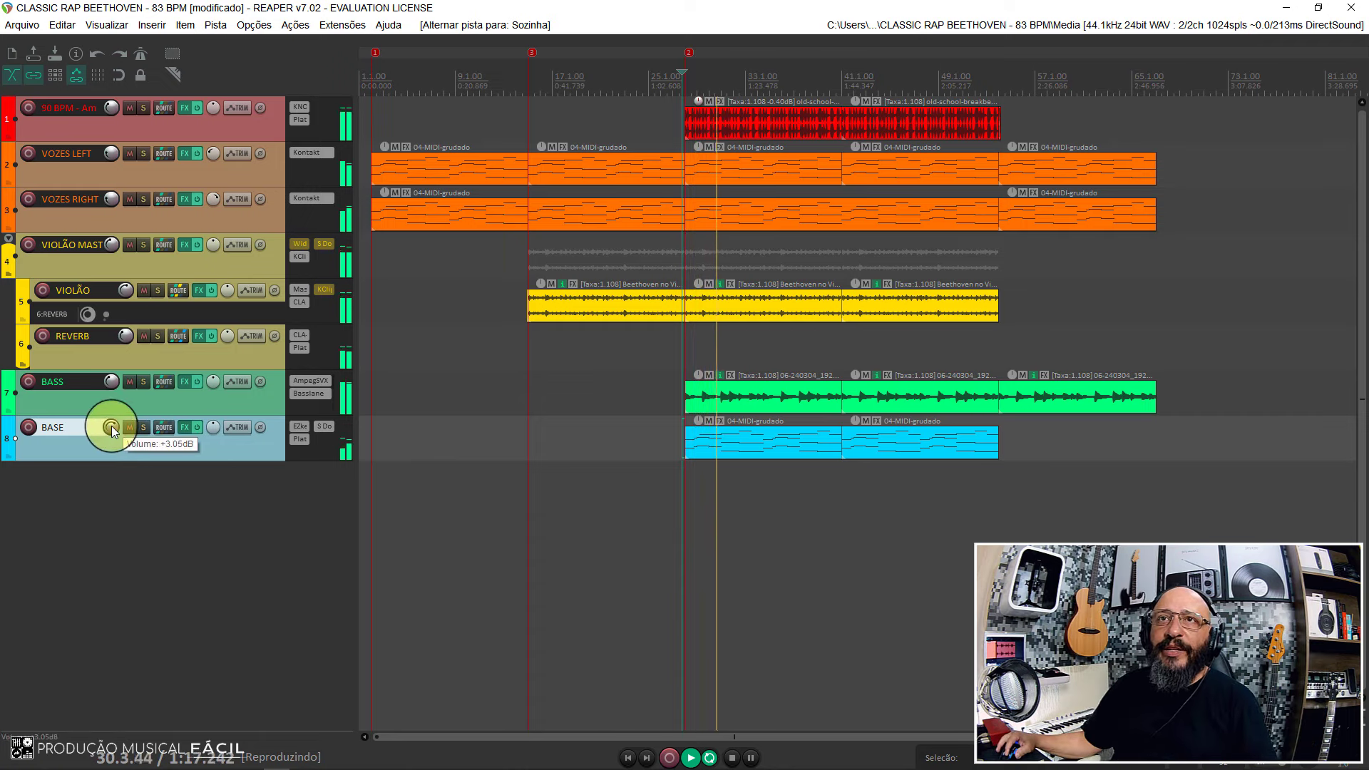
mouse_move(111, 426)
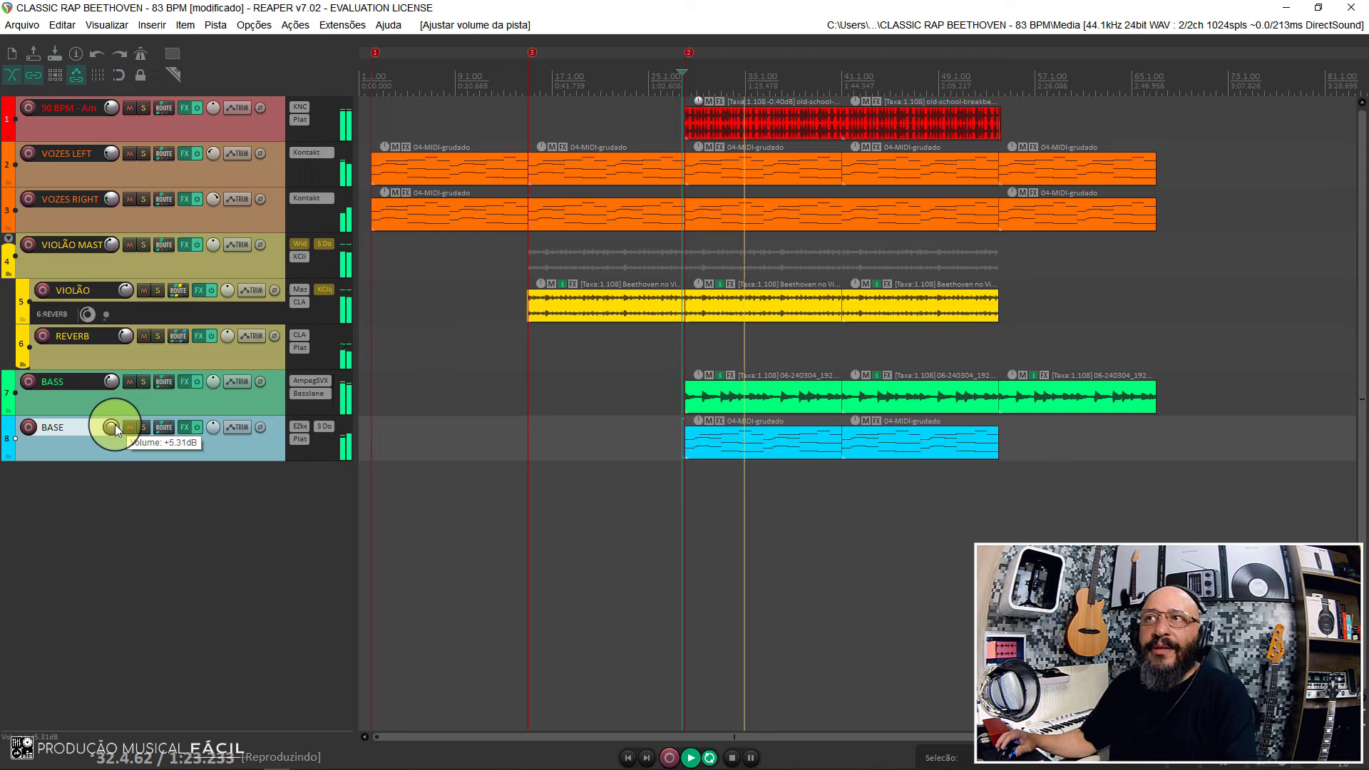
key(space)
Compare the full mix with the BASE track's S Doubler bypassed and re-enabled, and close the plug-in window.
click(327, 430)
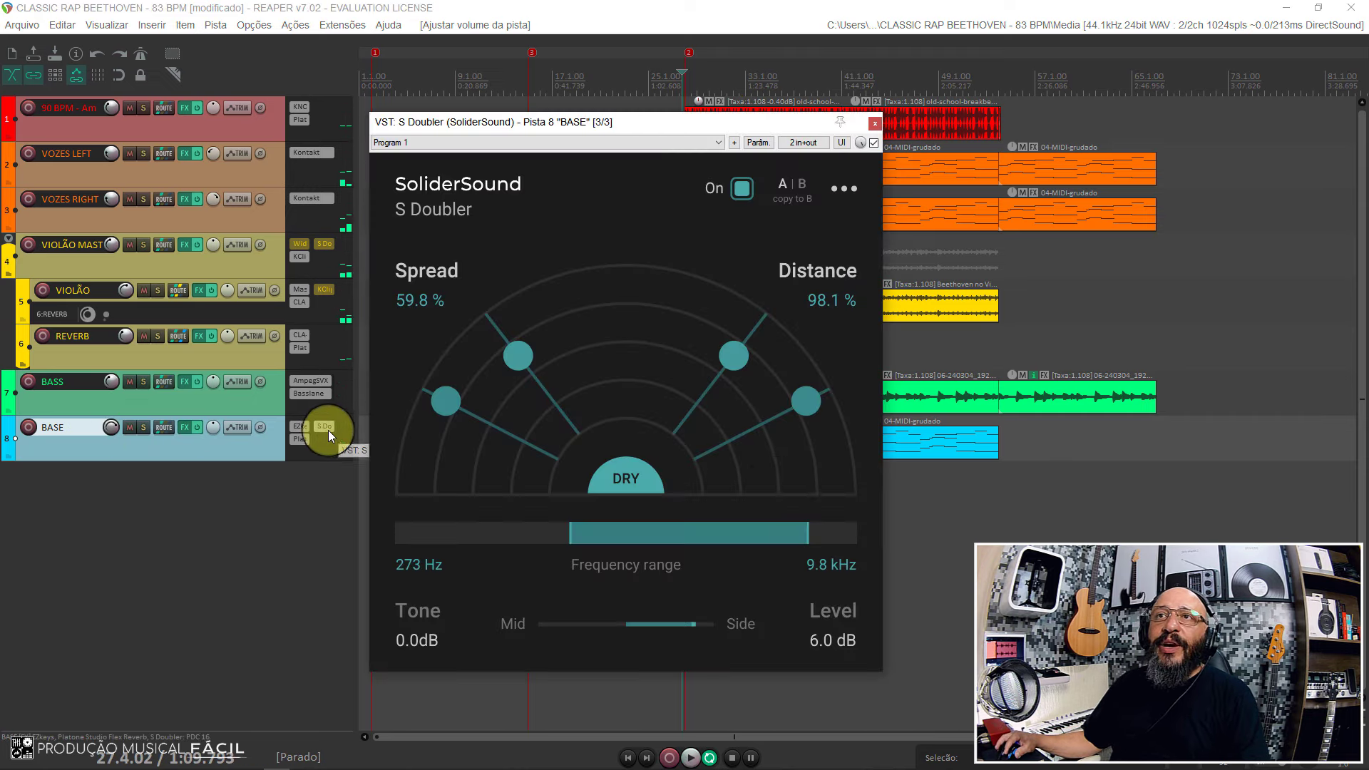
click(874, 142)
key(space)
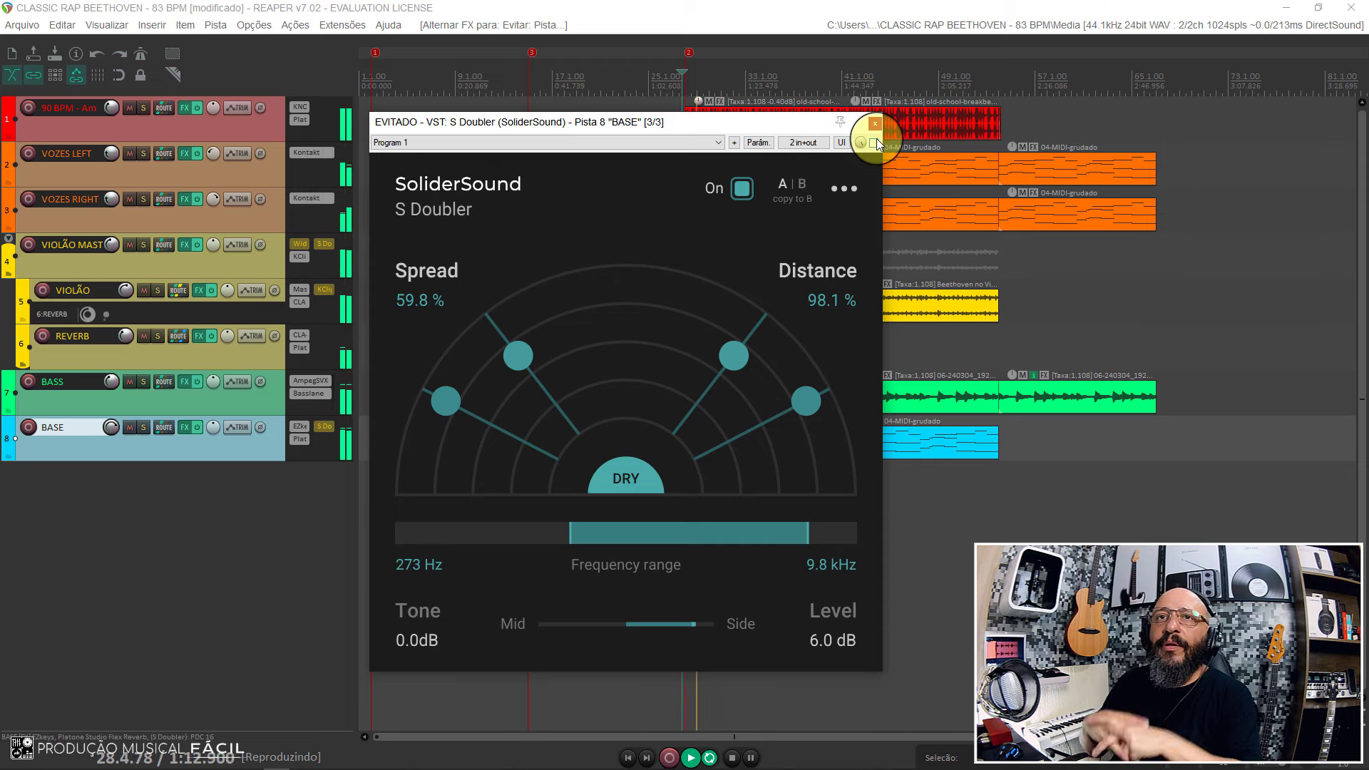
key(space)
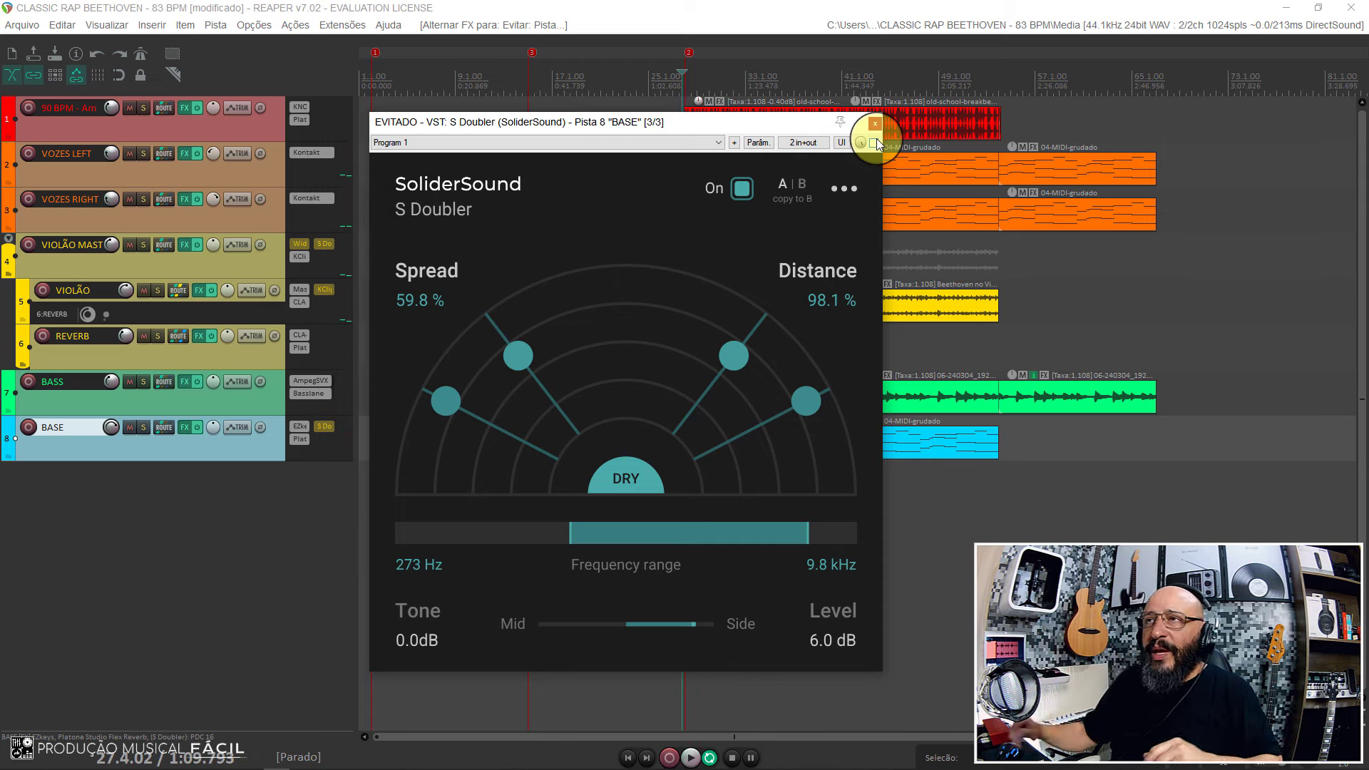
key(space)
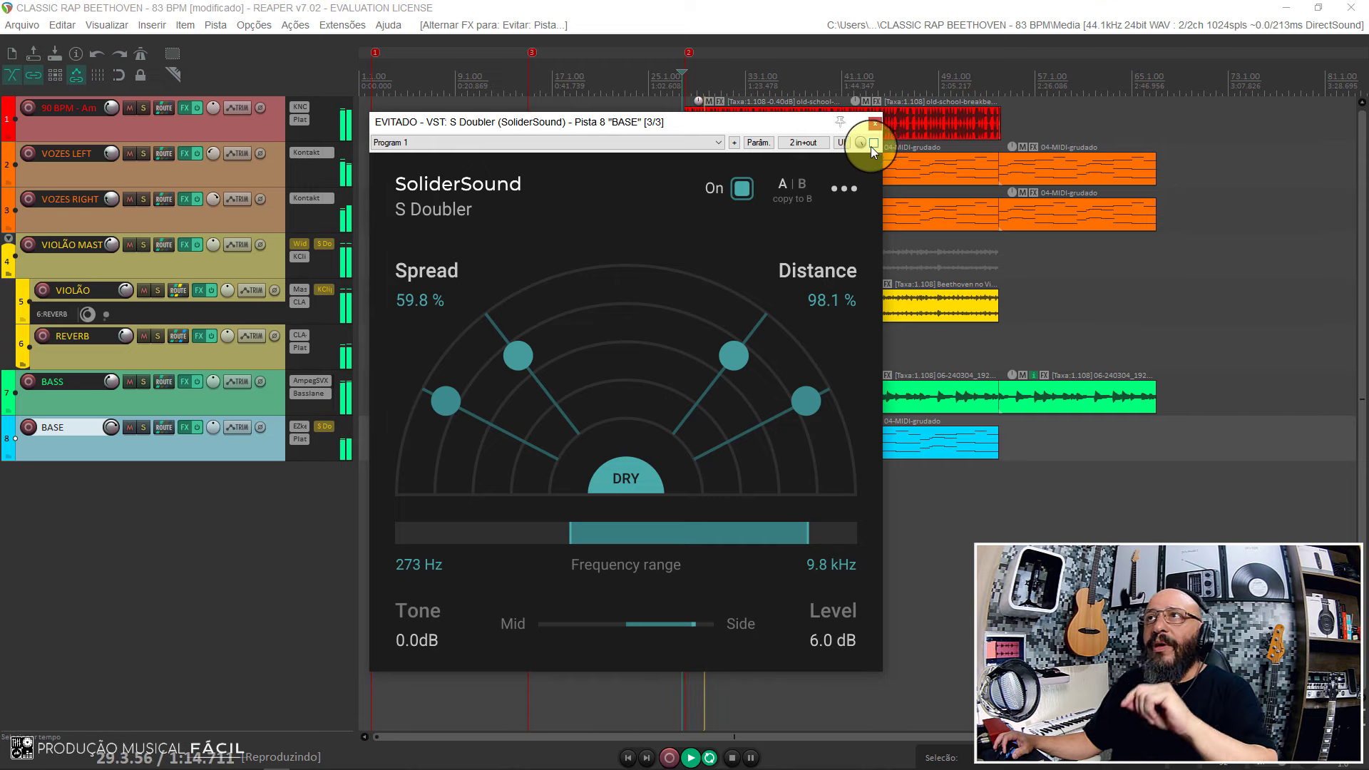
click(874, 144)
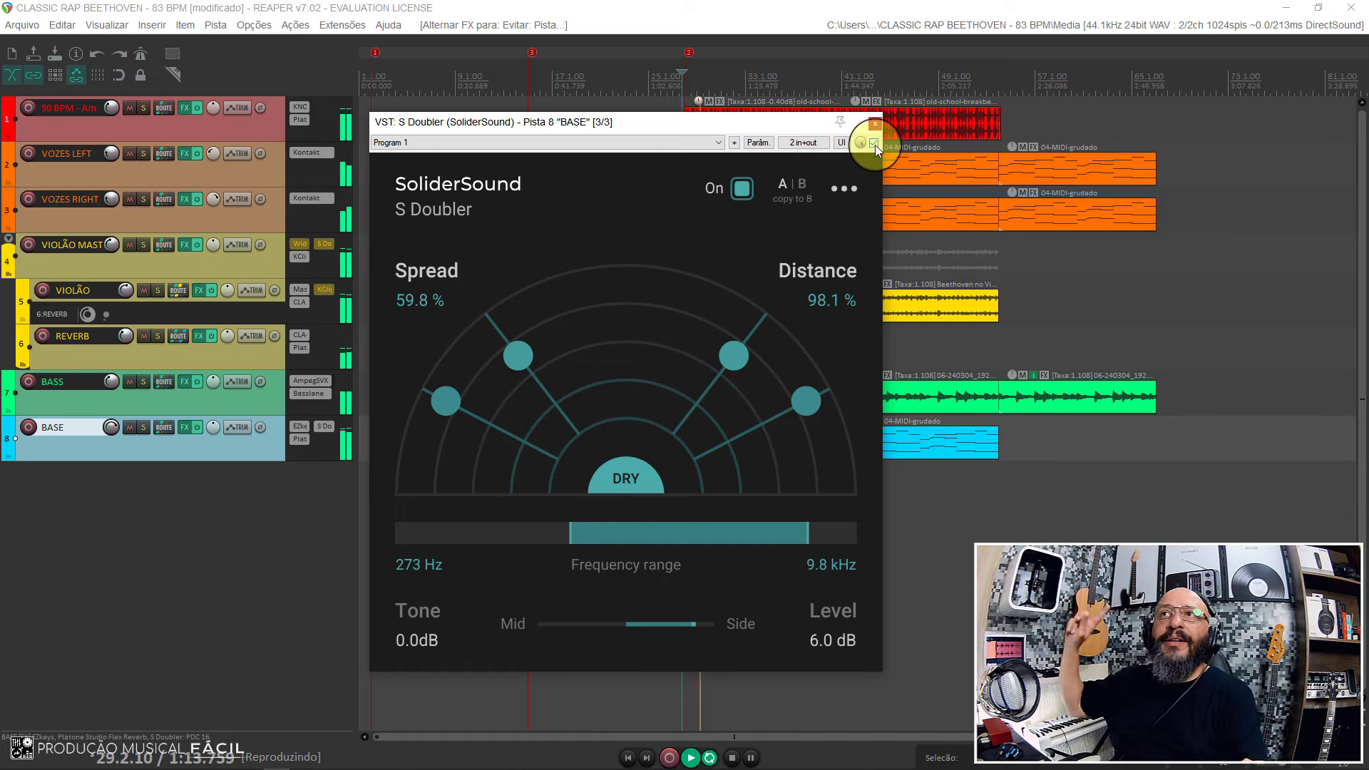
key(space)
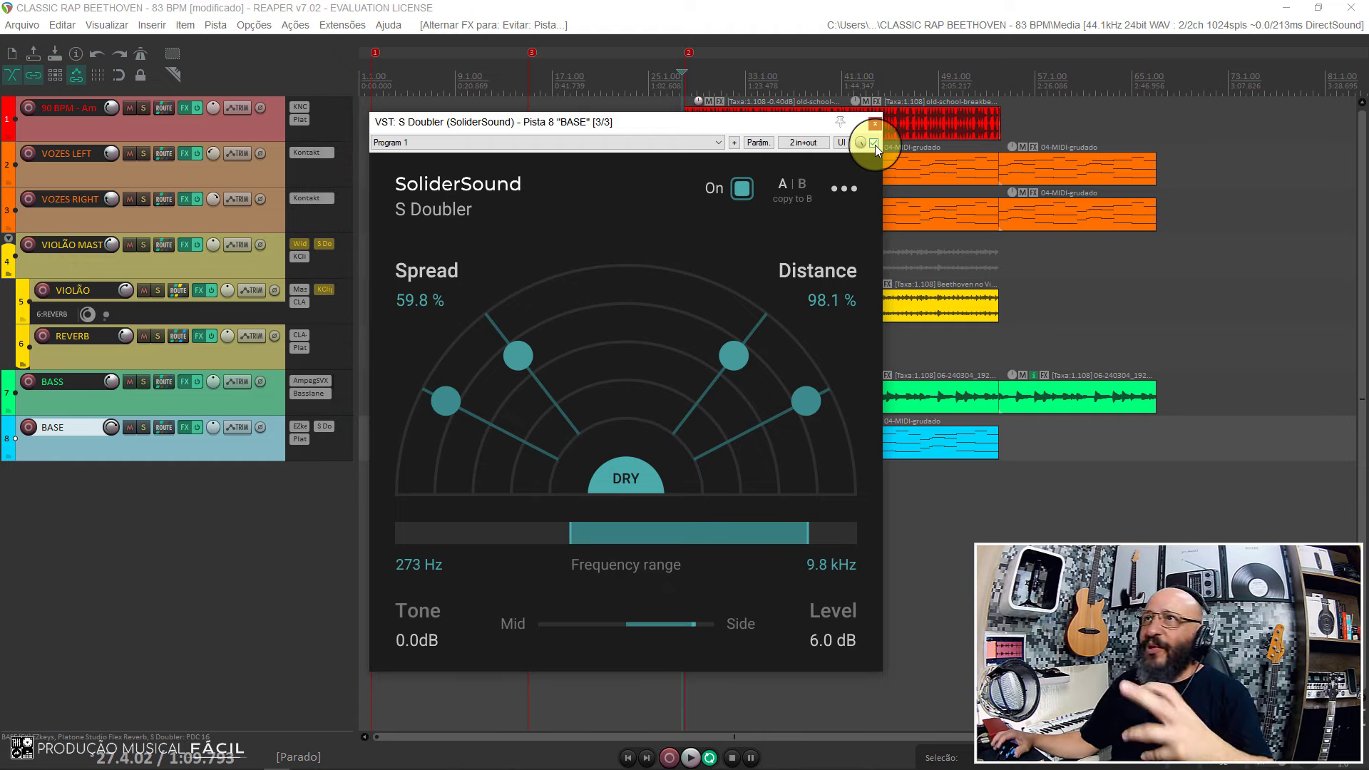
click(875, 125)
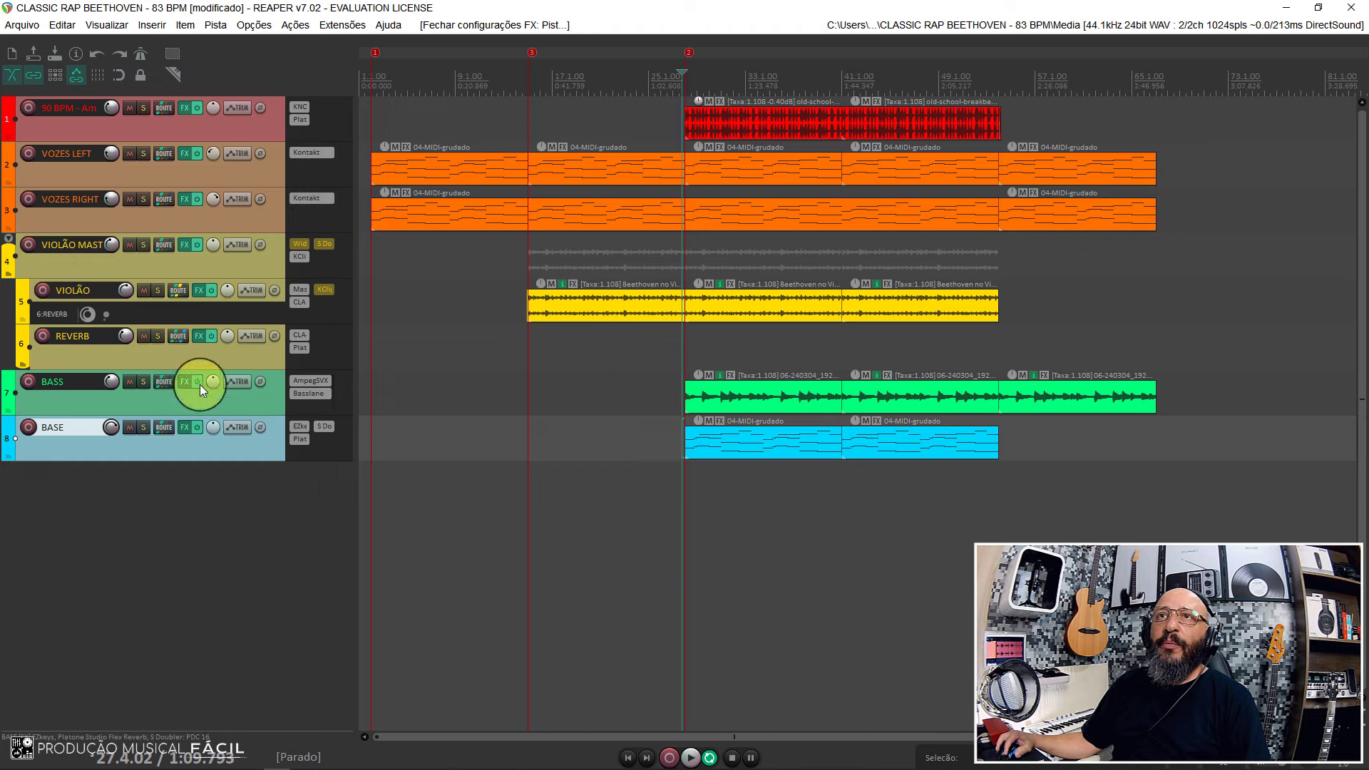
Solo the VIOLÃO MASTER track and enable its bypassed S Doubler during playback to compare the sound.
click(143, 244)
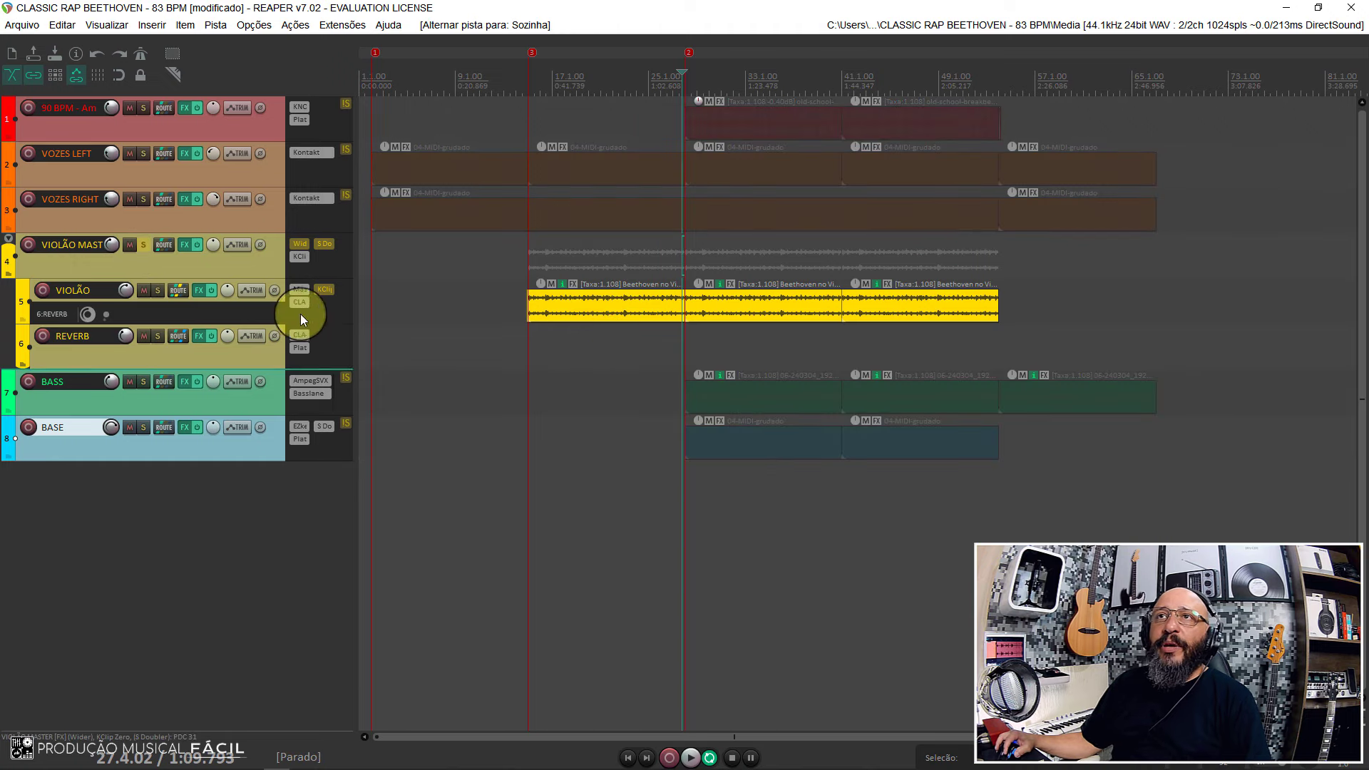
click(325, 246)
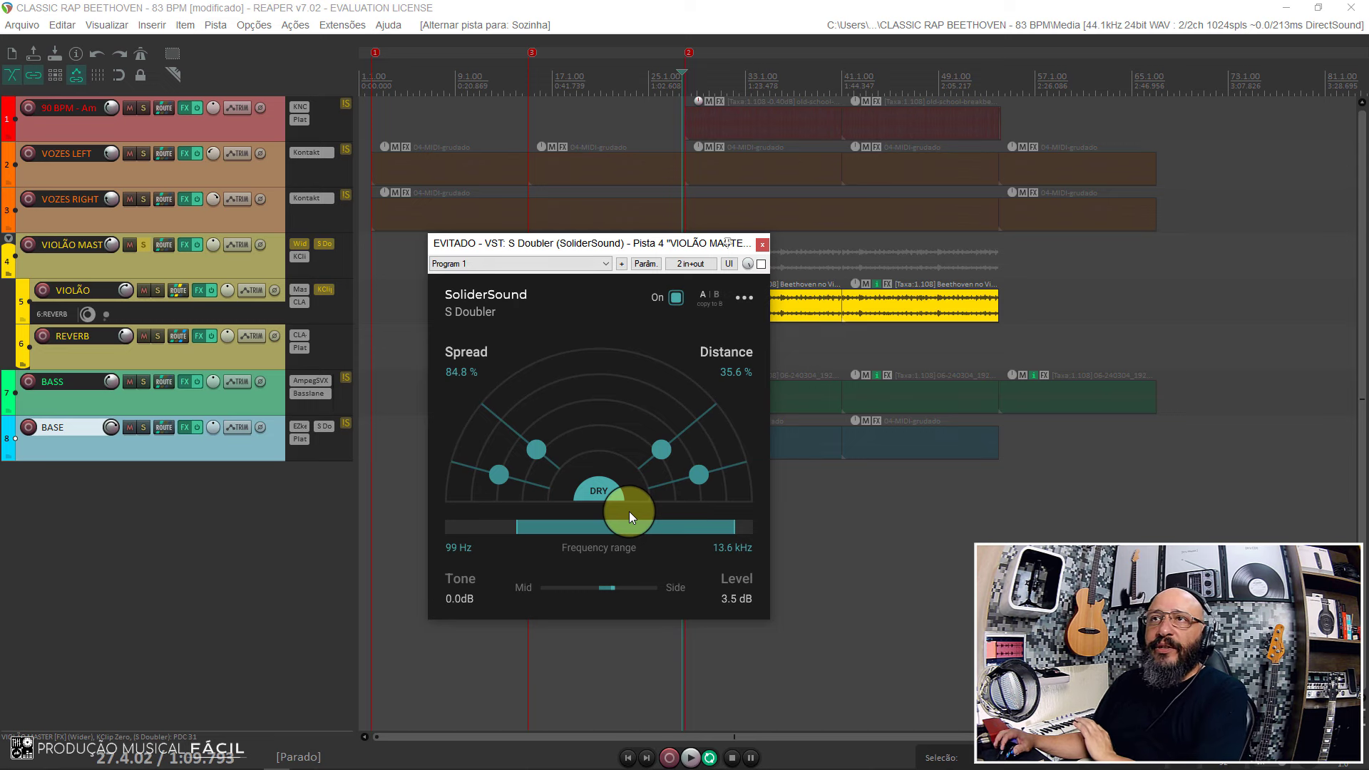
key(space)
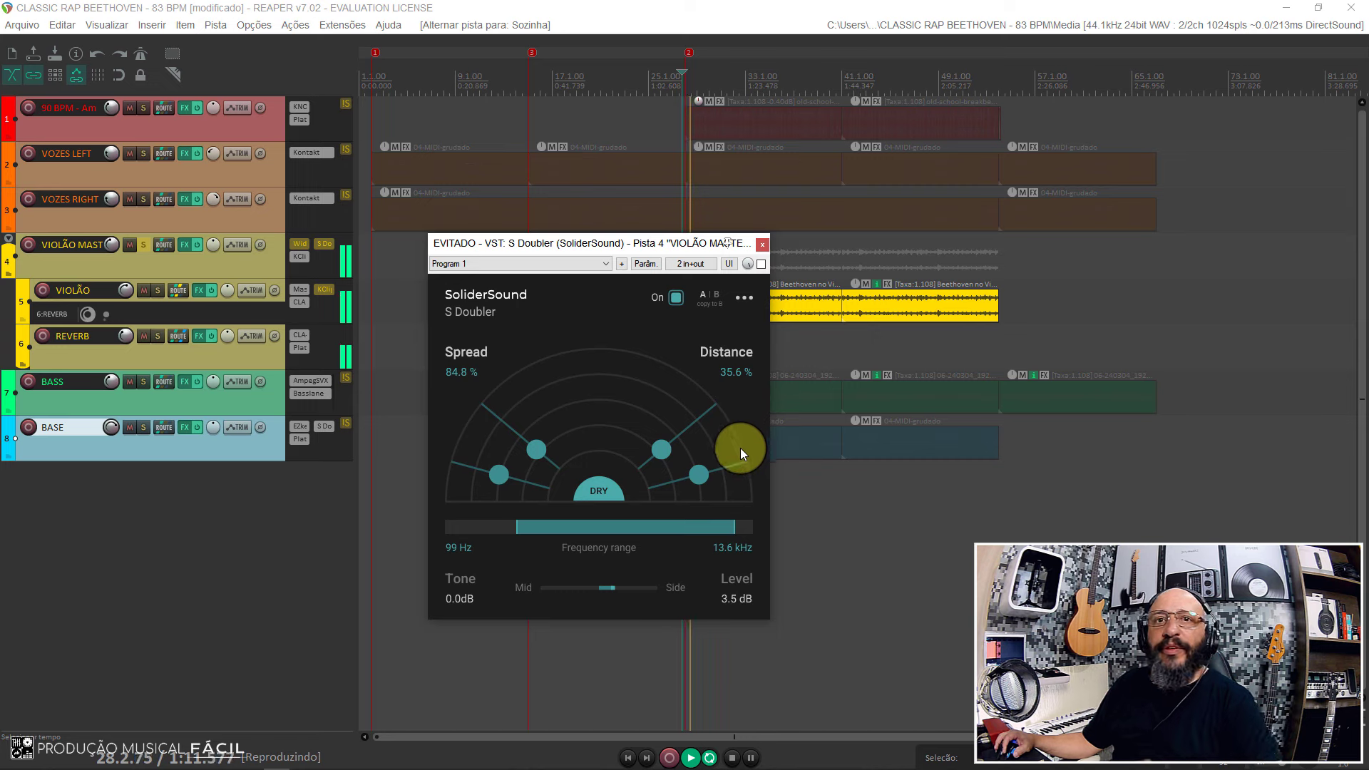
click(760, 264)
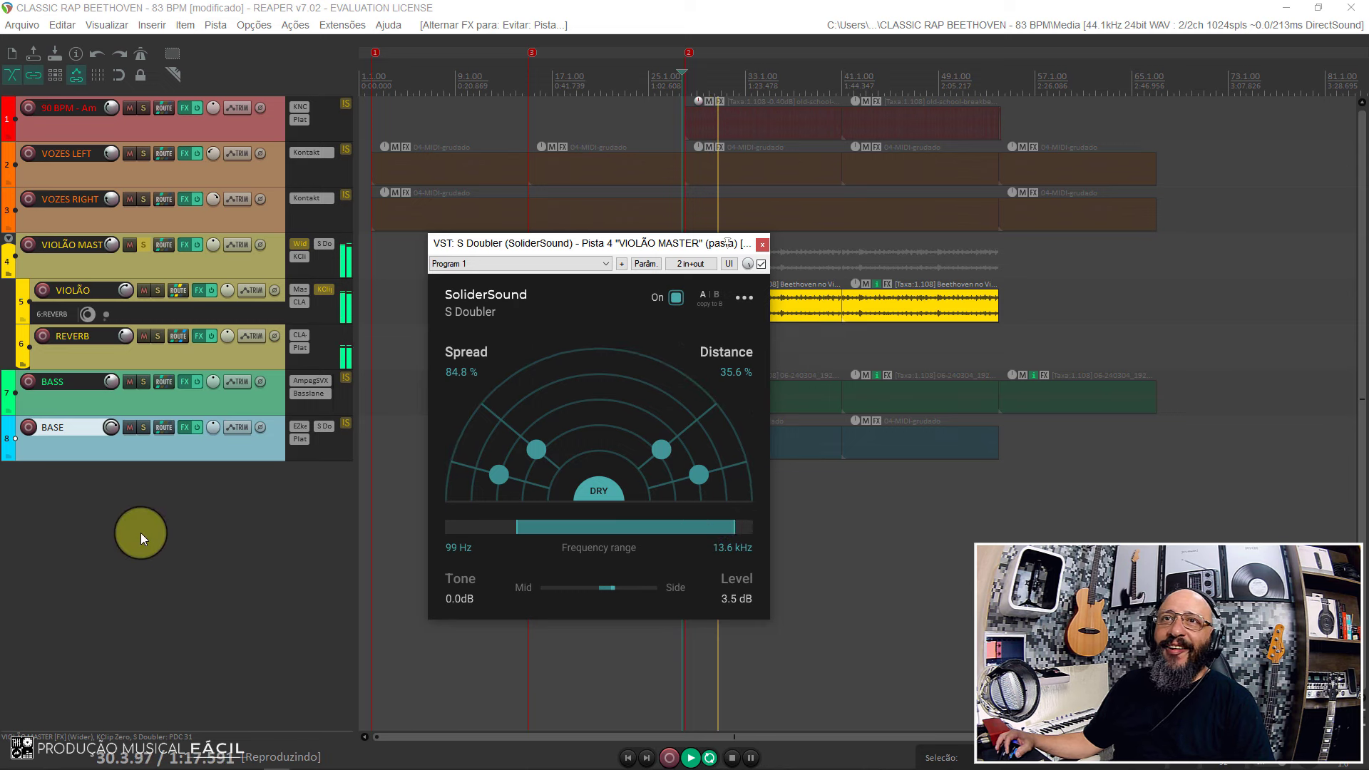
key(space)
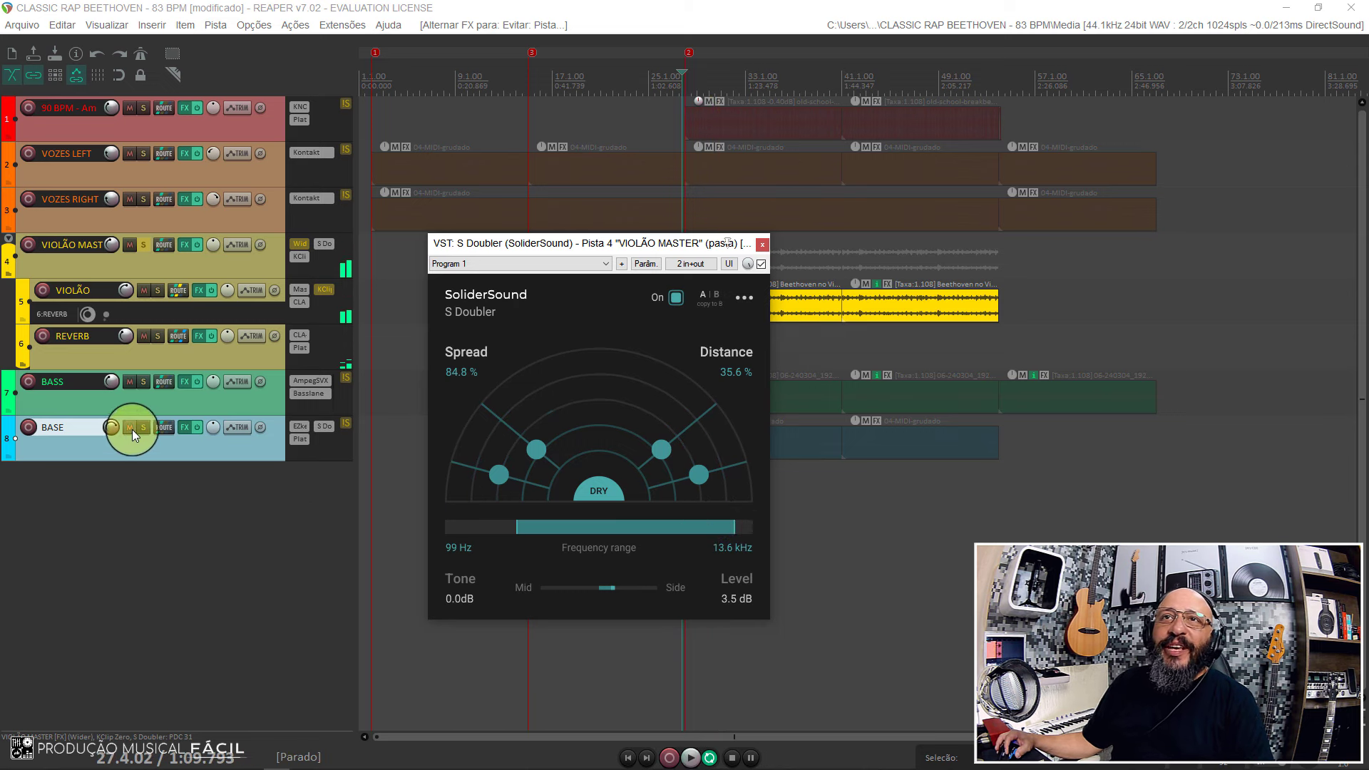
Solo the BASE track as well and arrange its S Doubler window beside the VIOLÃO MASTER one.
click(144, 427)
click(317, 429)
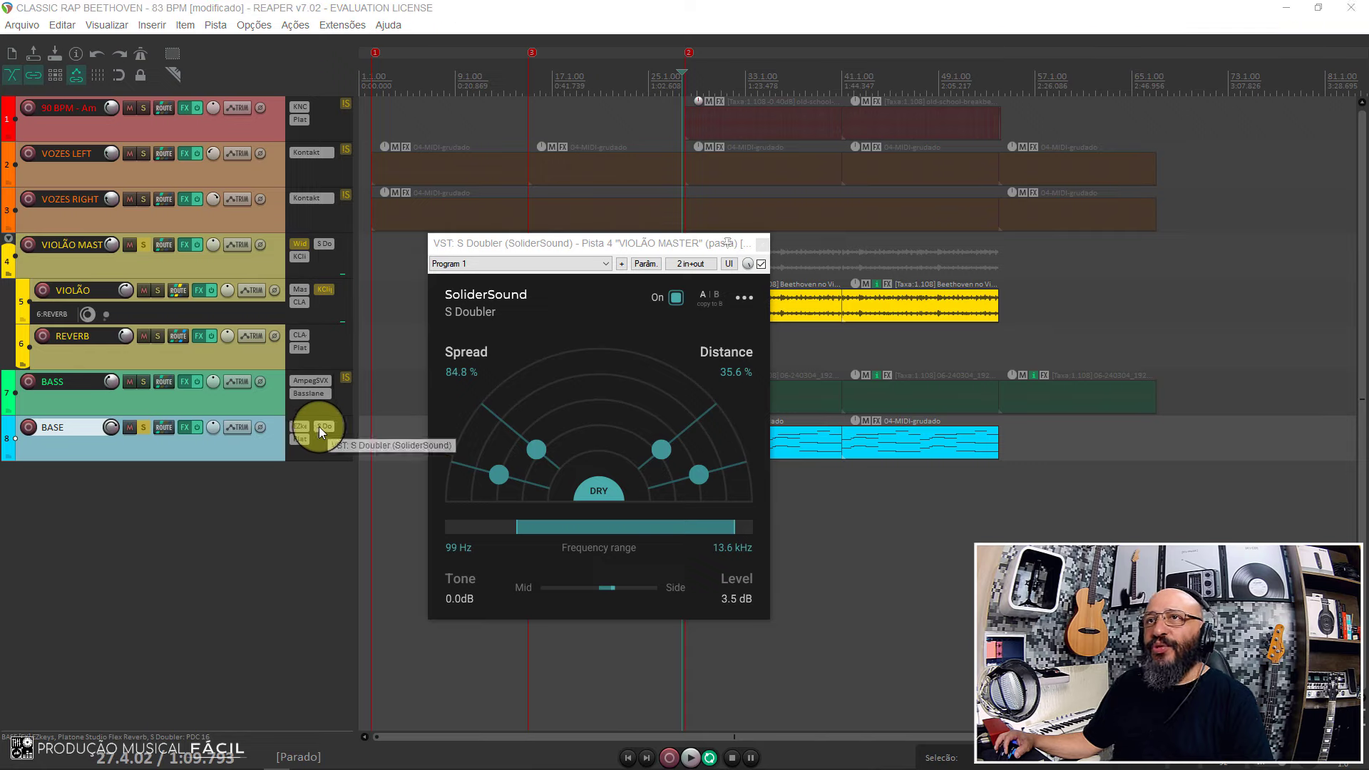
drag(532, 129, 978, 121)
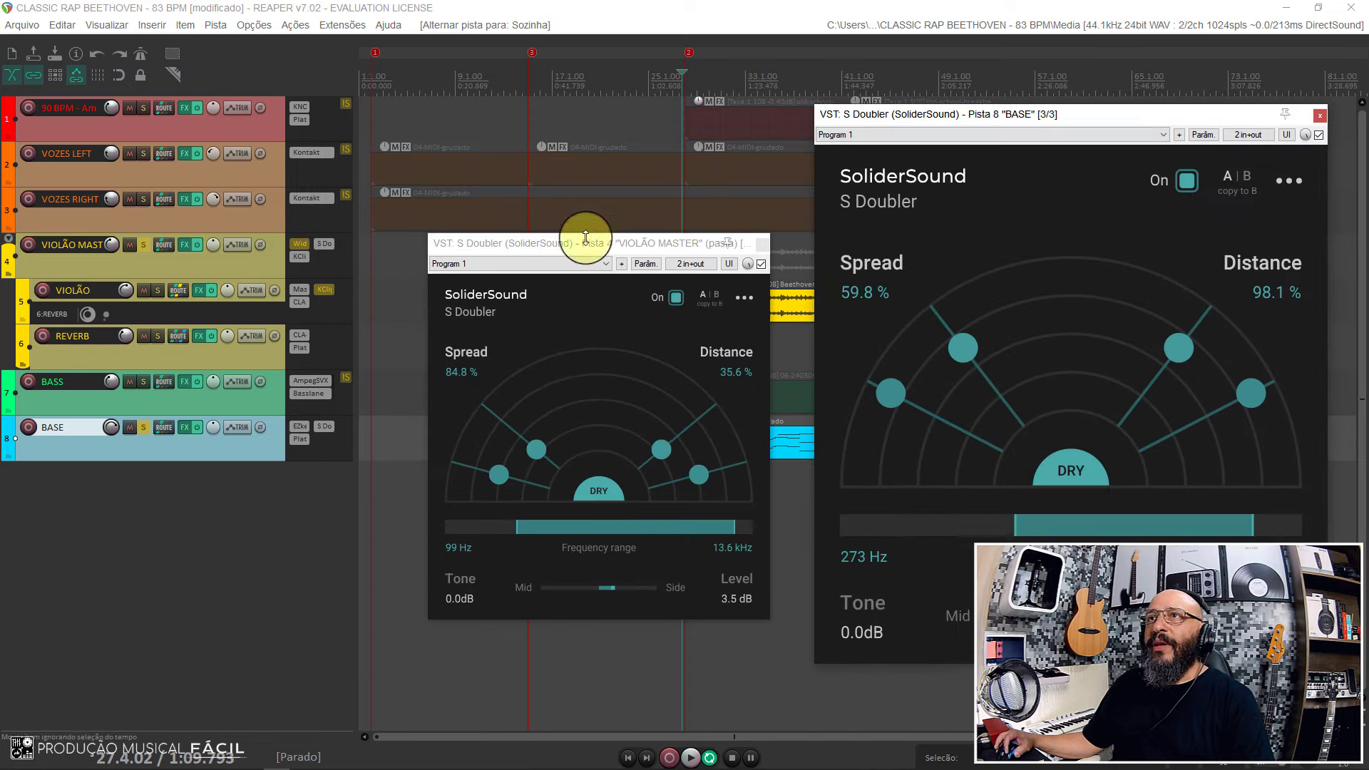
drag(581, 243, 219, 115)
drag(1029, 122, 735, 81)
Enlarge the VIOLÃO MASTER S Doubler to a GUI scale of 150% and align both doubler windows side by side.
click(378, 165)
mouse_move(489, 440)
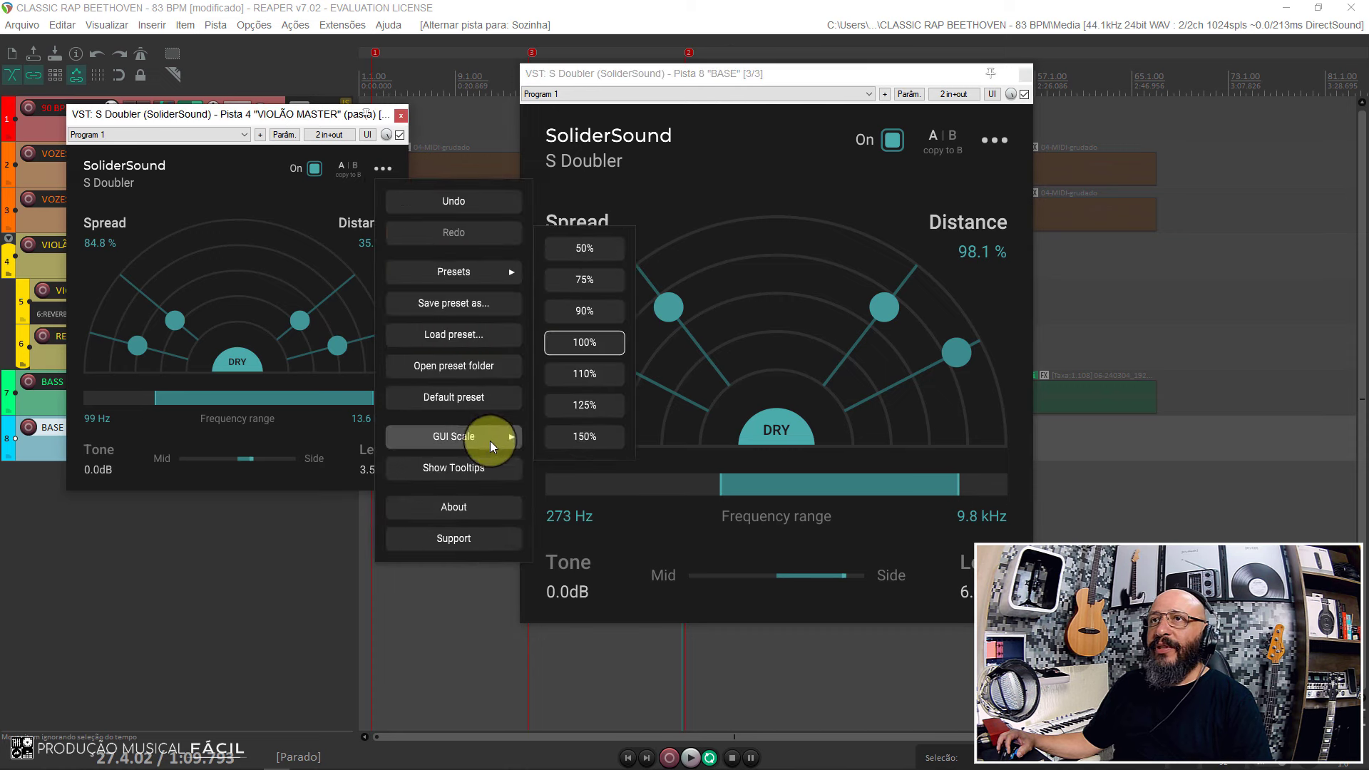
click(585, 408)
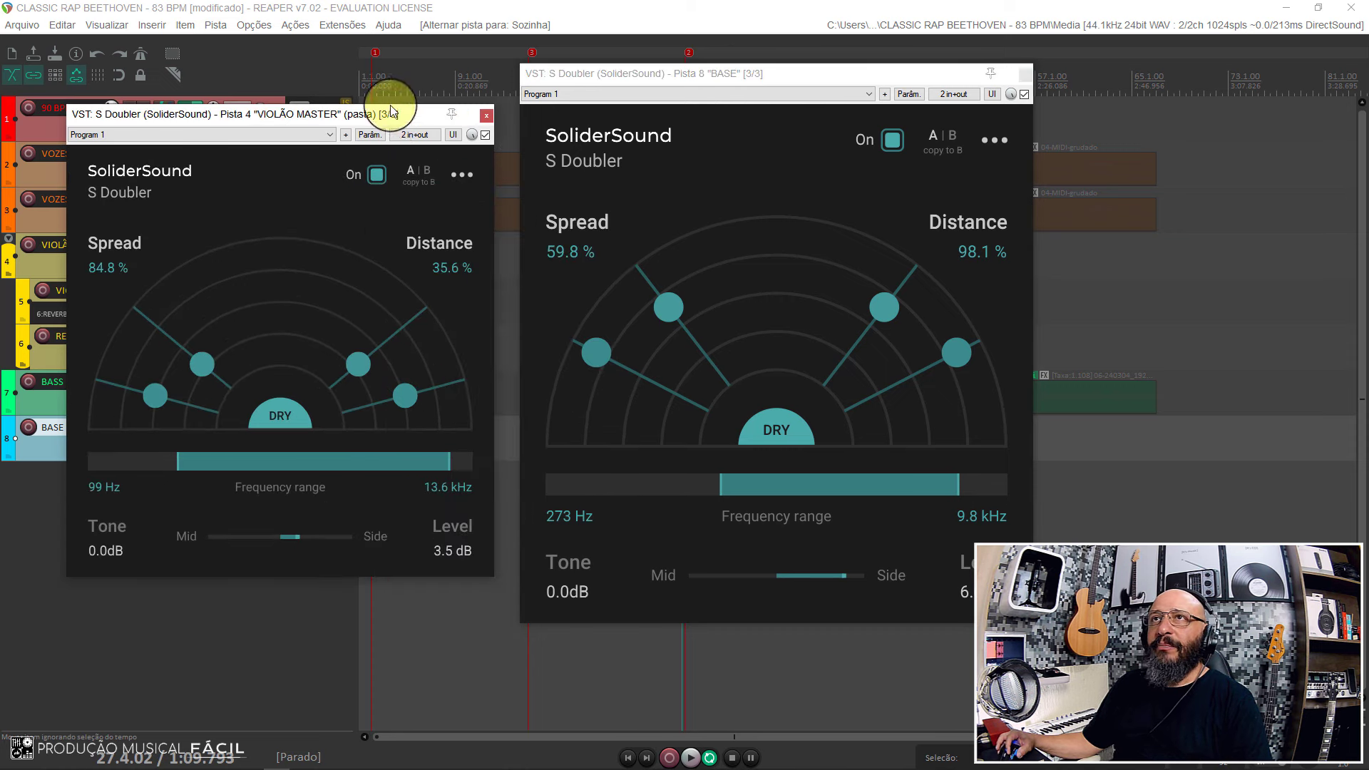
click(462, 174)
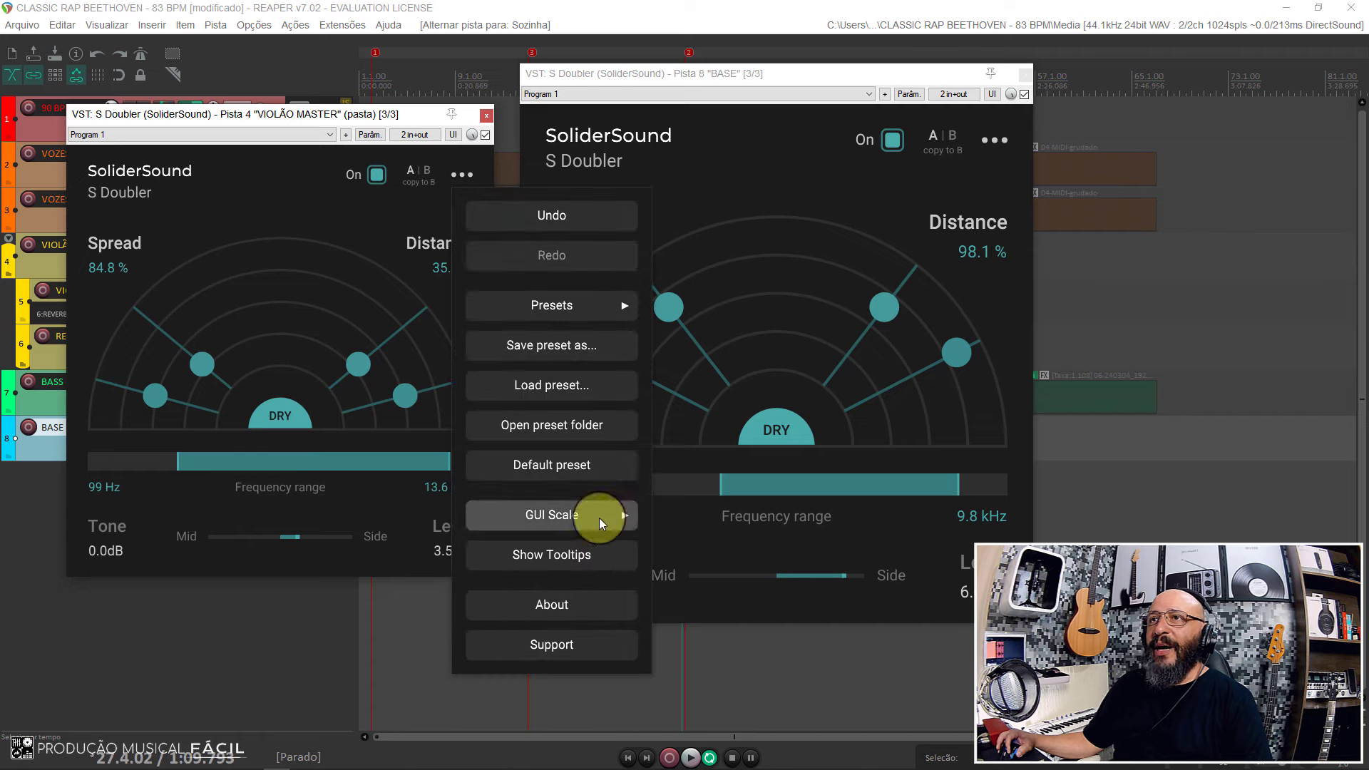
mouse_move(630, 528)
click(704, 517)
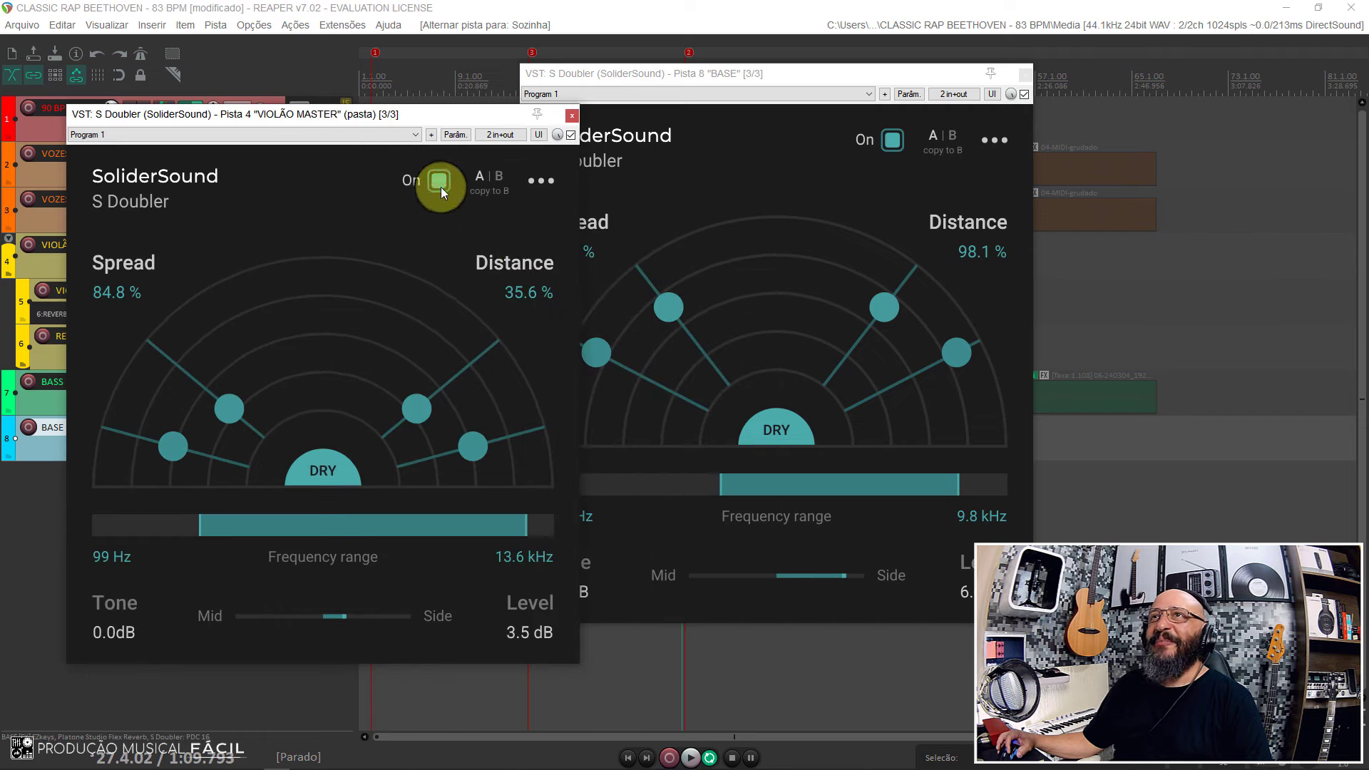
drag(407, 118, 361, 86)
drag(601, 74, 662, 82)
Play both soloed tracks with their doublers bypassed, re-enabling S Doubler on VIOLÃO MASTER first and on BASE second.
click(527, 103)
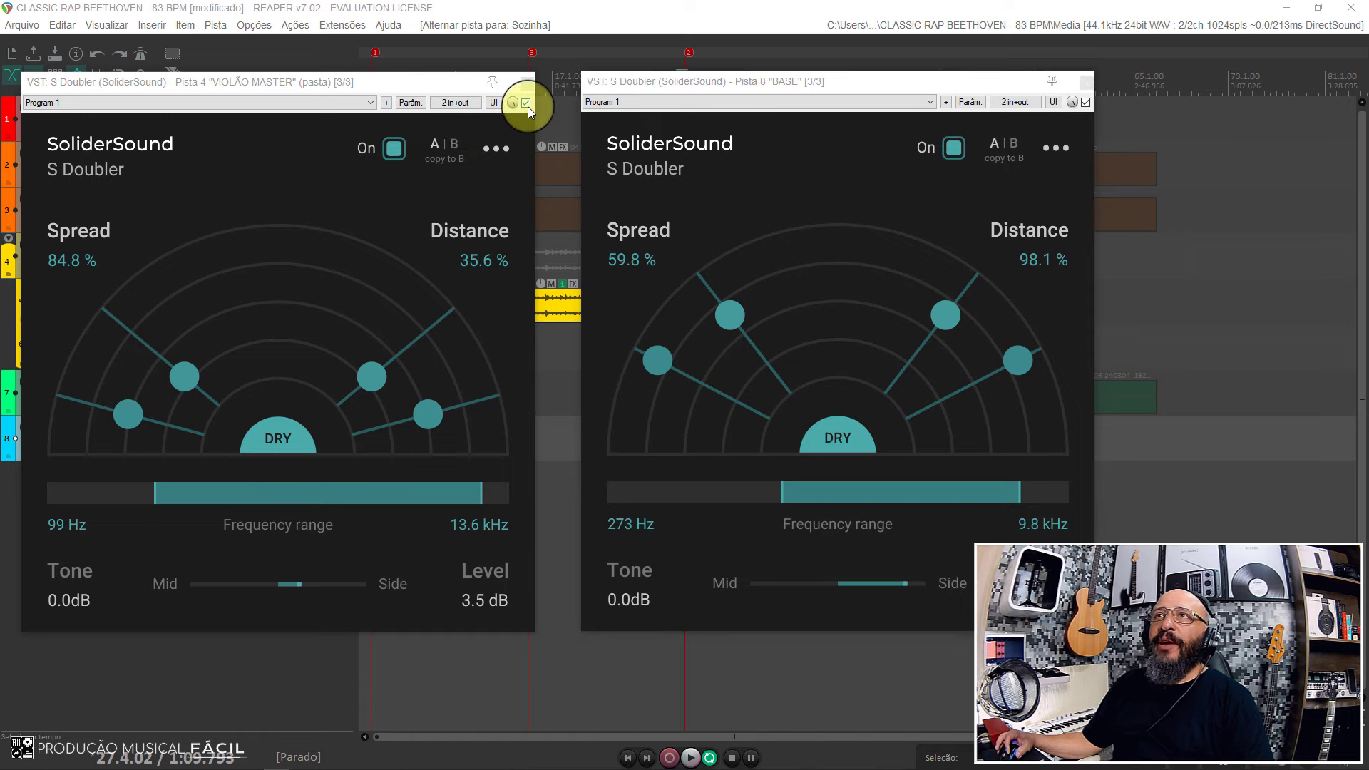
click(1085, 102)
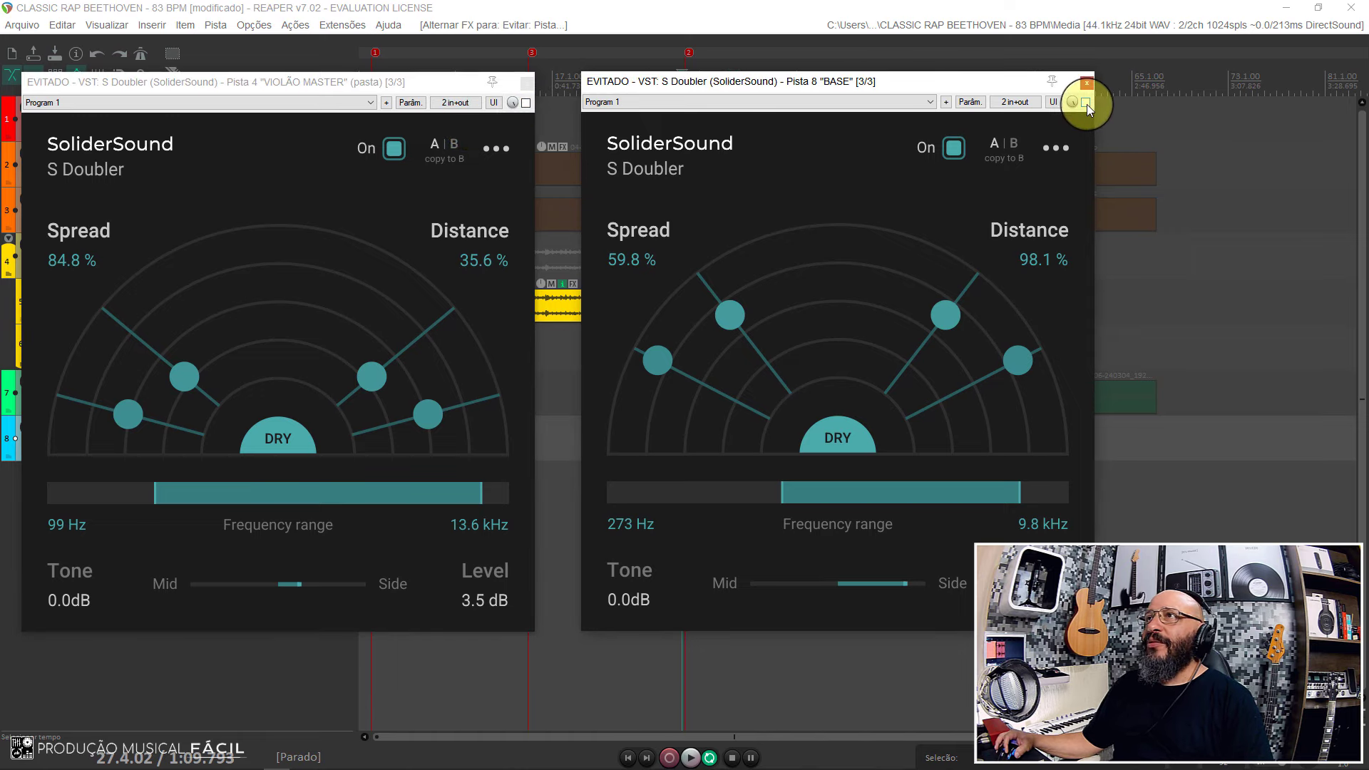
drag(670, 83, 649, 84)
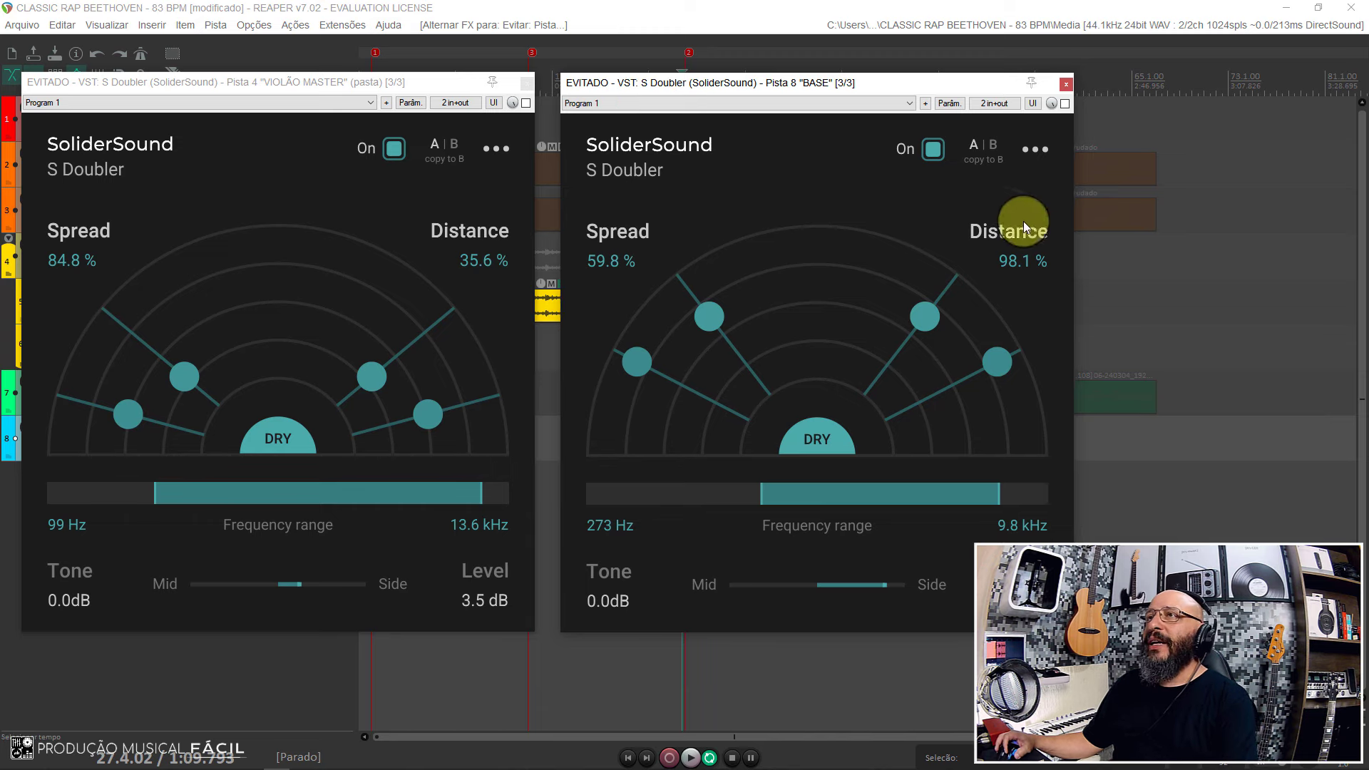
key(space)
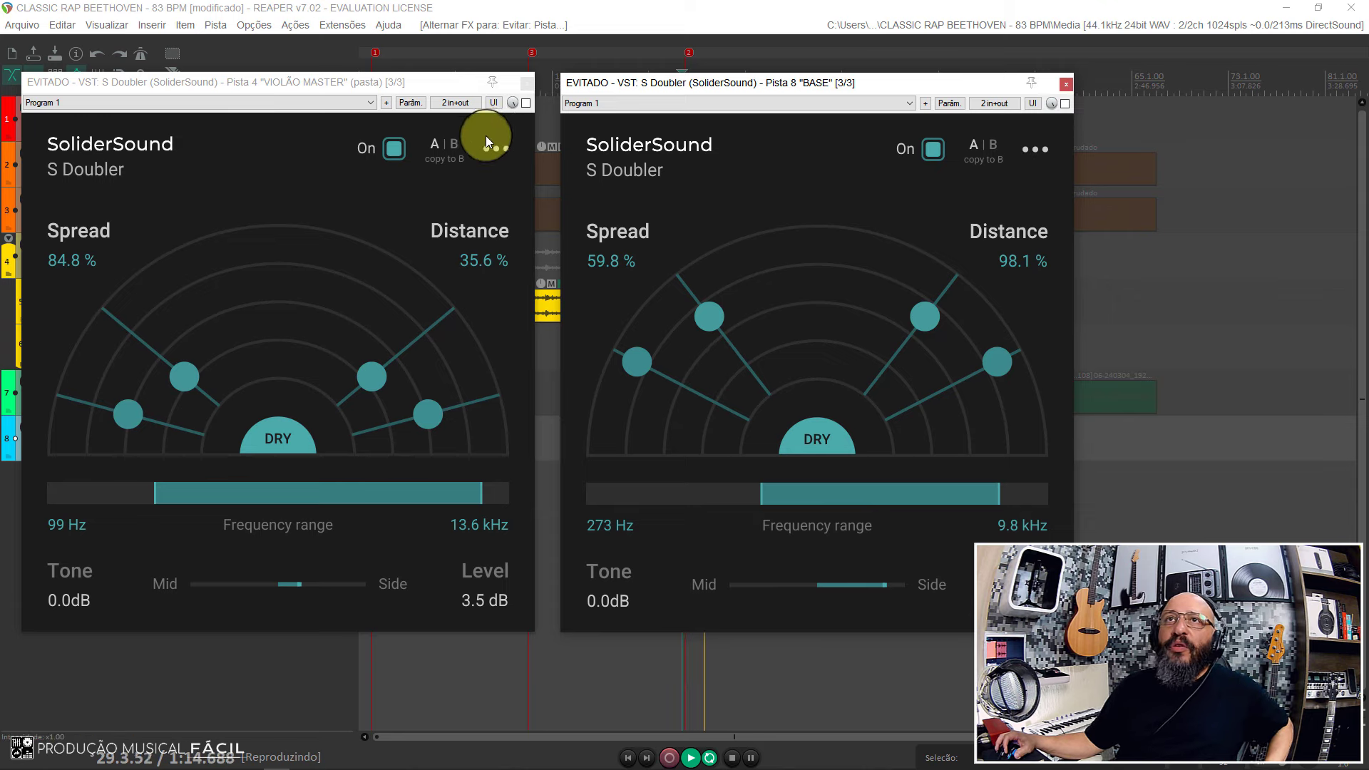
click(526, 104)
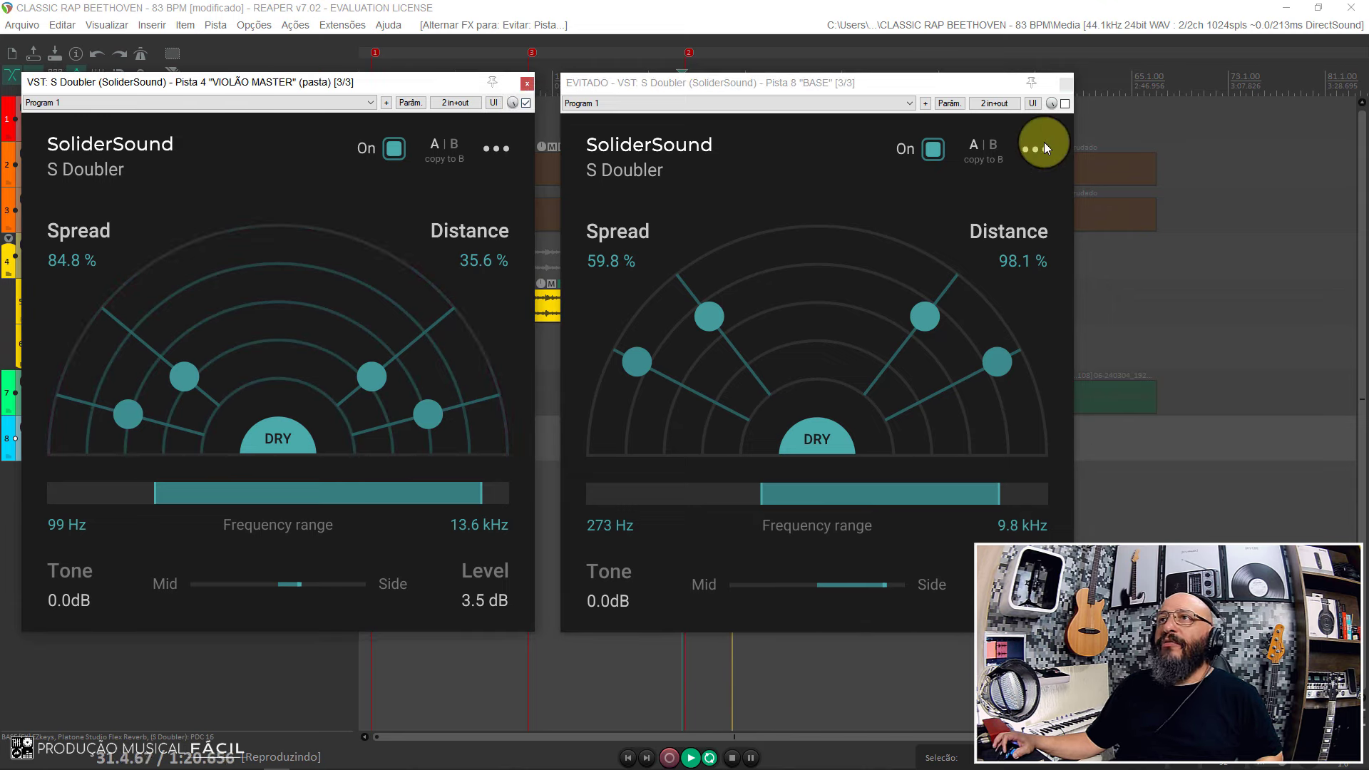
click(1065, 105)
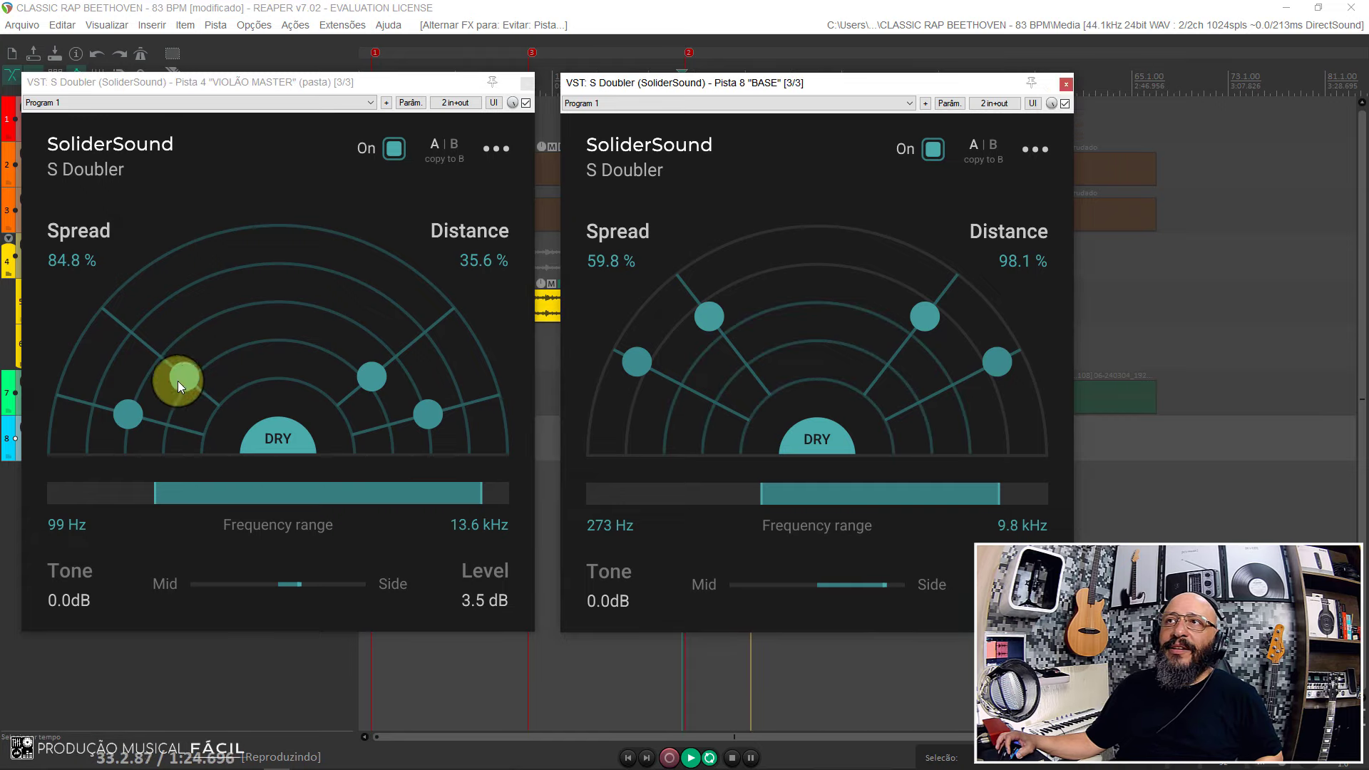
key(space)
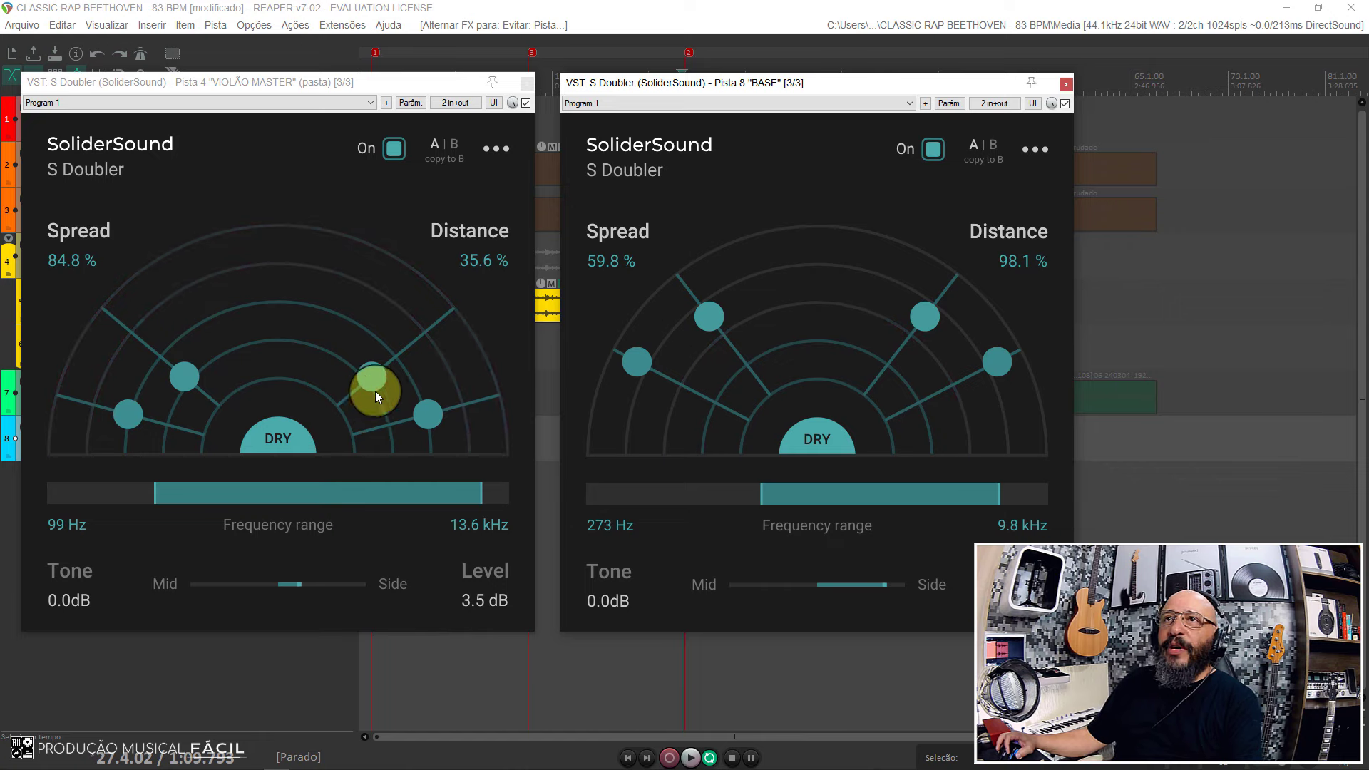
During playback, set the VIOLÃO MASTER doubler to 43.0% spread and 60.8% distance, and the BASE doubler to 90.9% and 87.0%.
key(space)
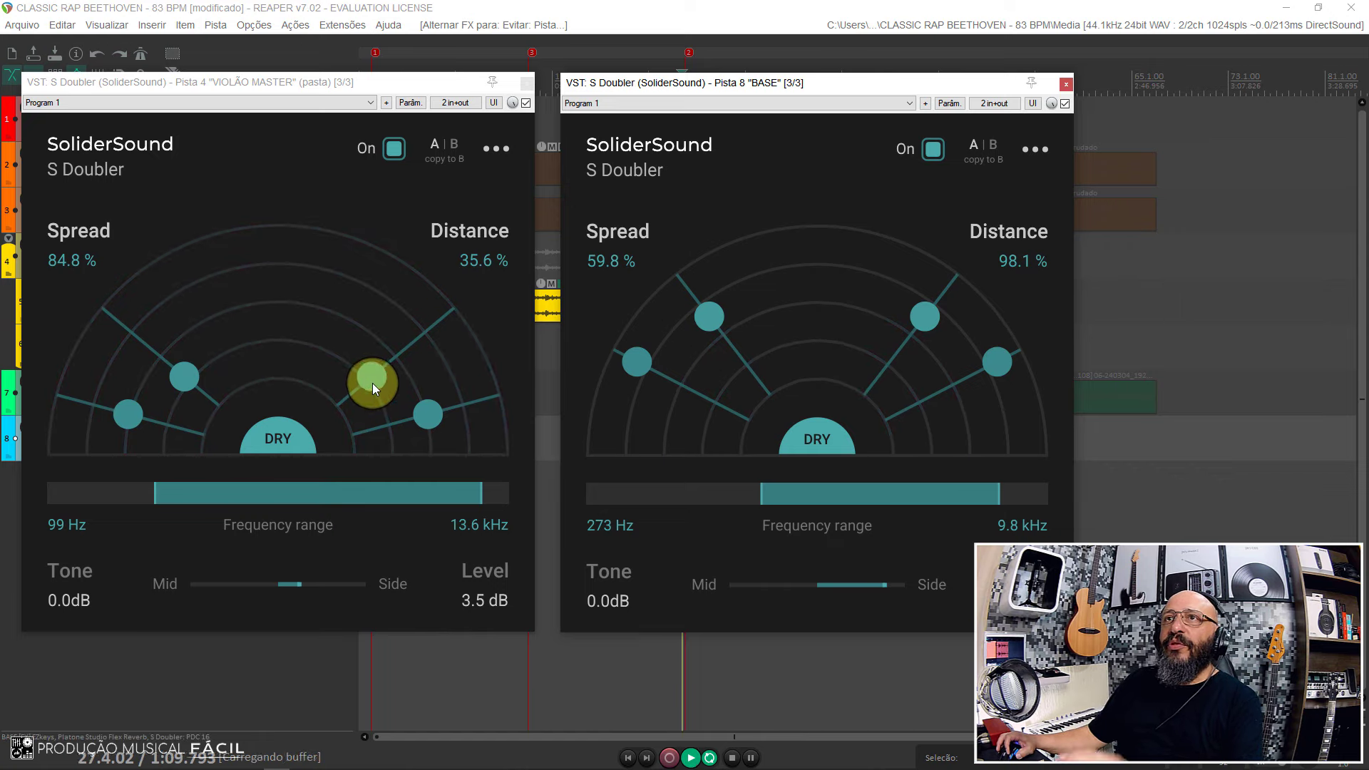
drag(372, 383, 352, 336)
drag(606, 373, 624, 422)
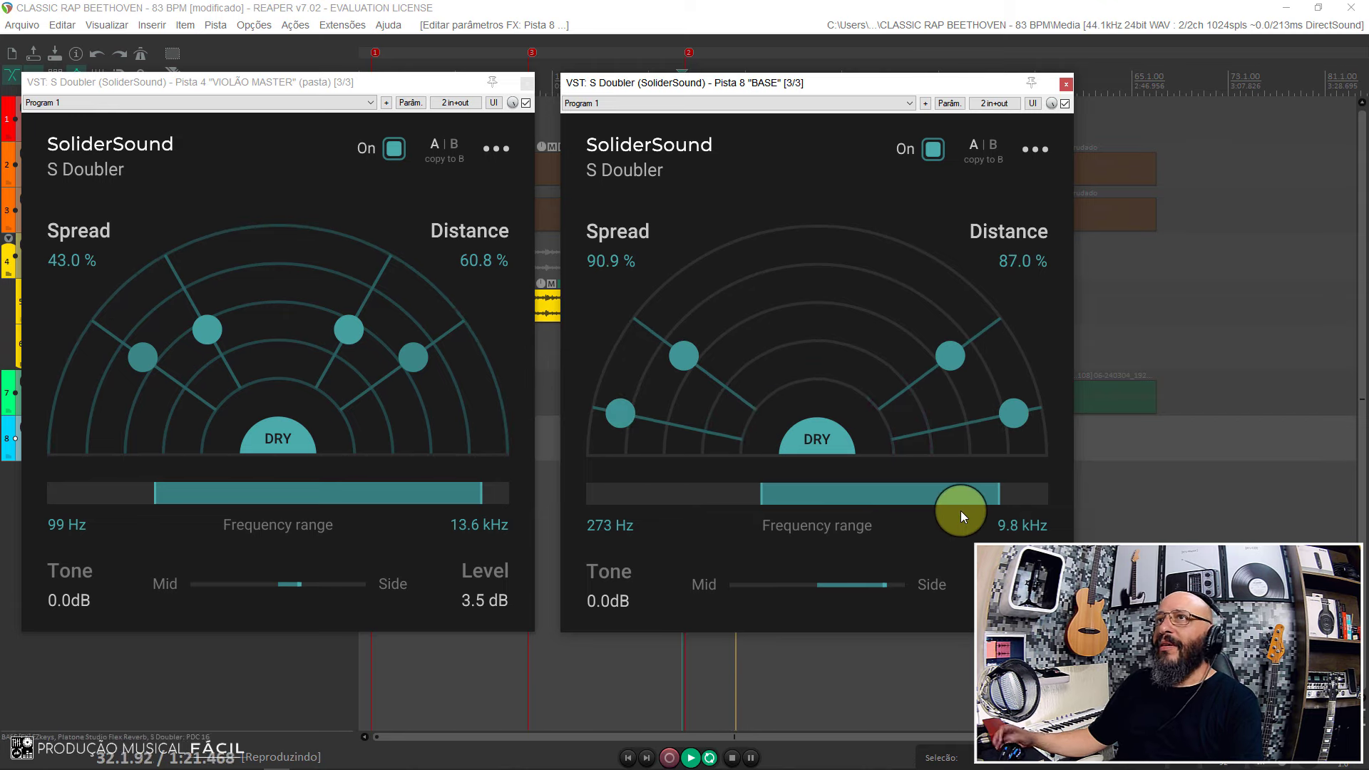
Compare the two tracks with both readjusted doublers bypassed and re-enabled one after the other, and stop playback.
click(1064, 102)
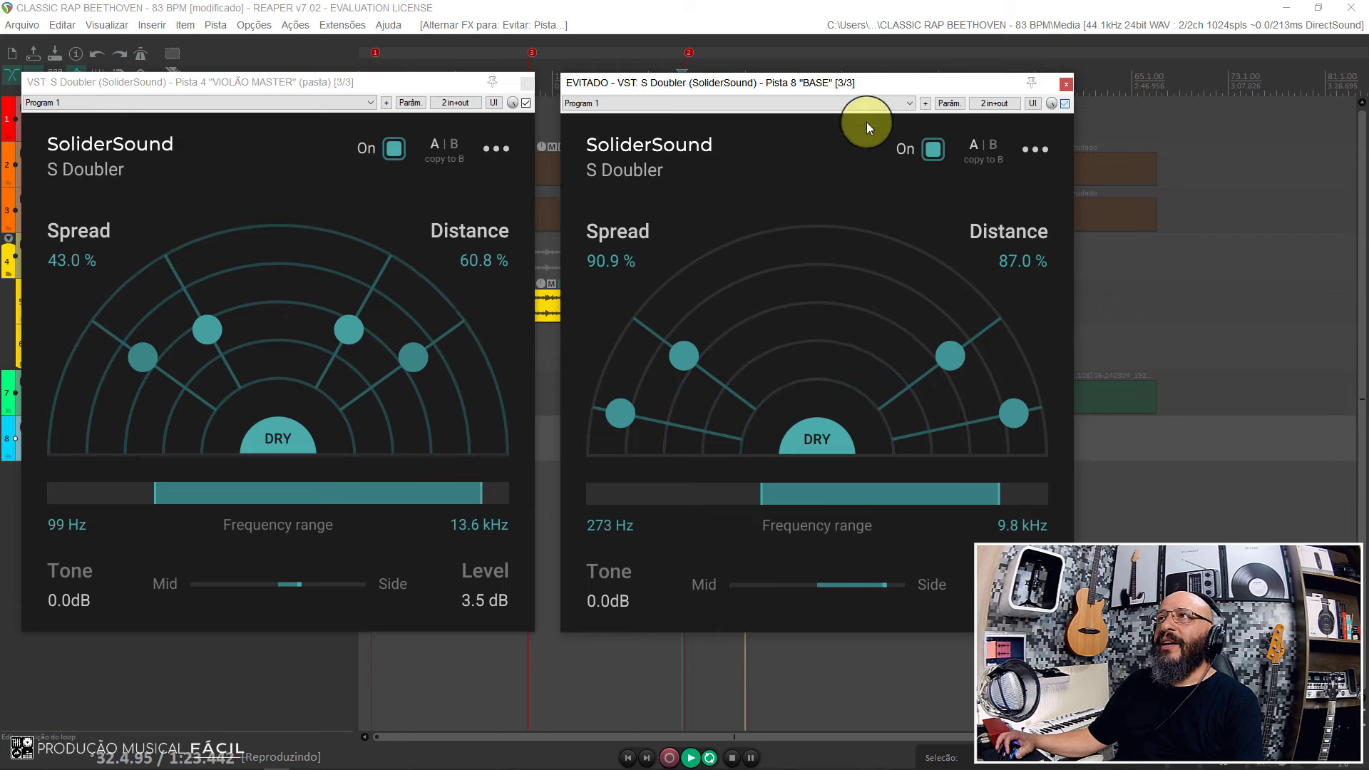
click(525, 104)
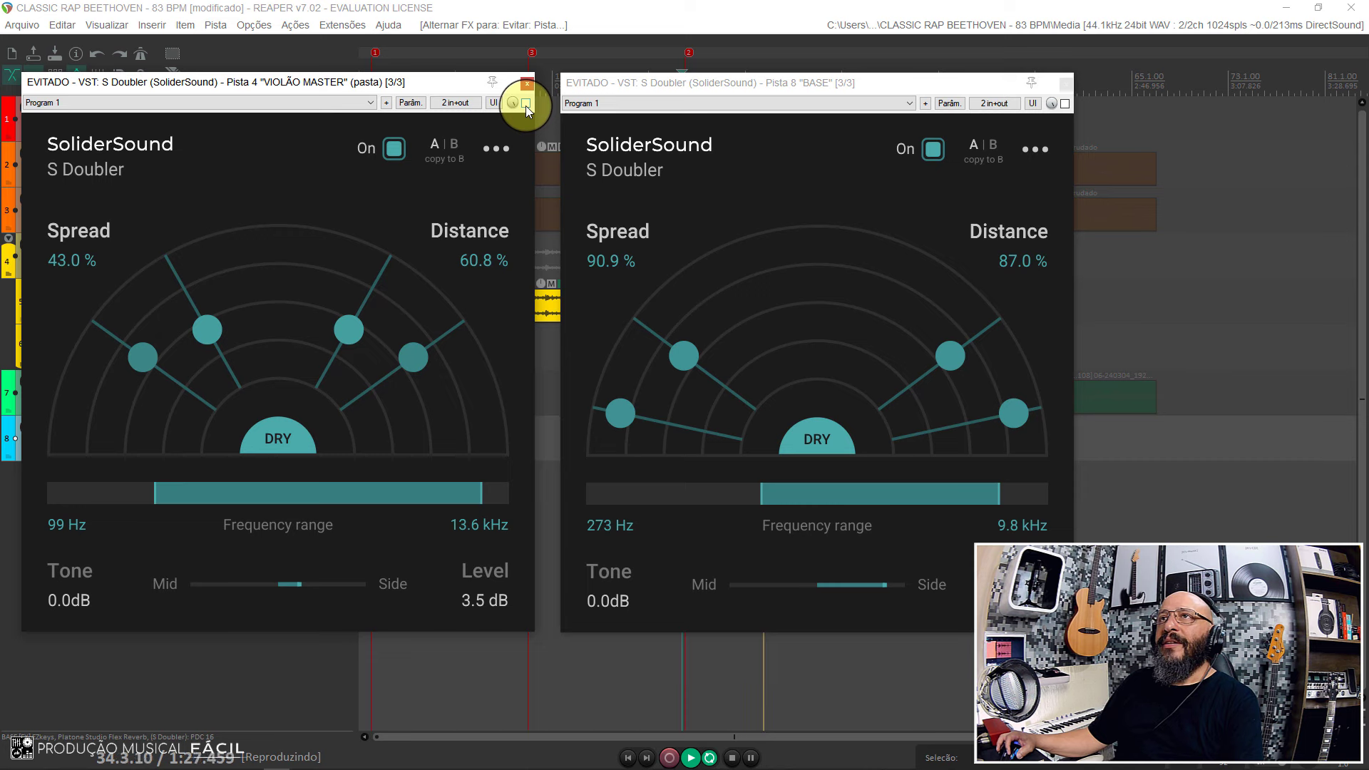
click(526, 104)
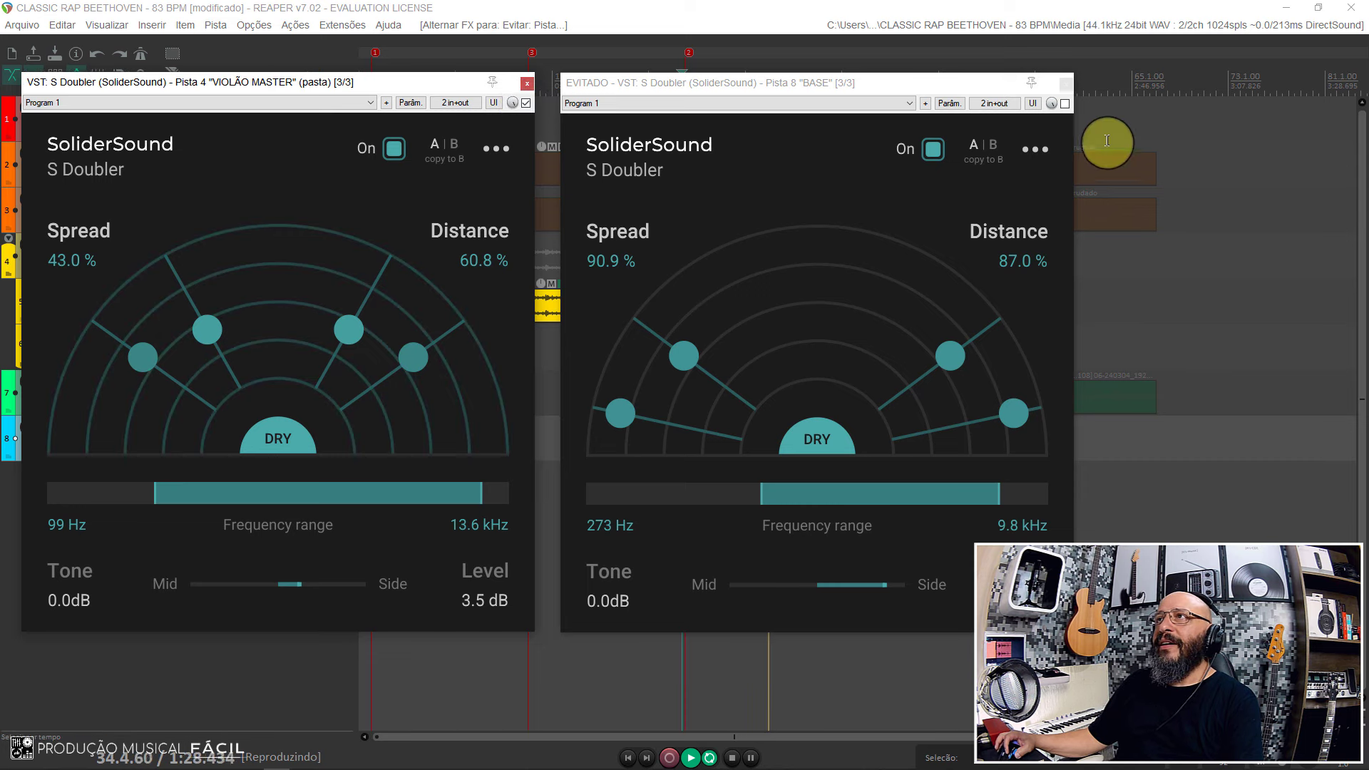
click(1065, 104)
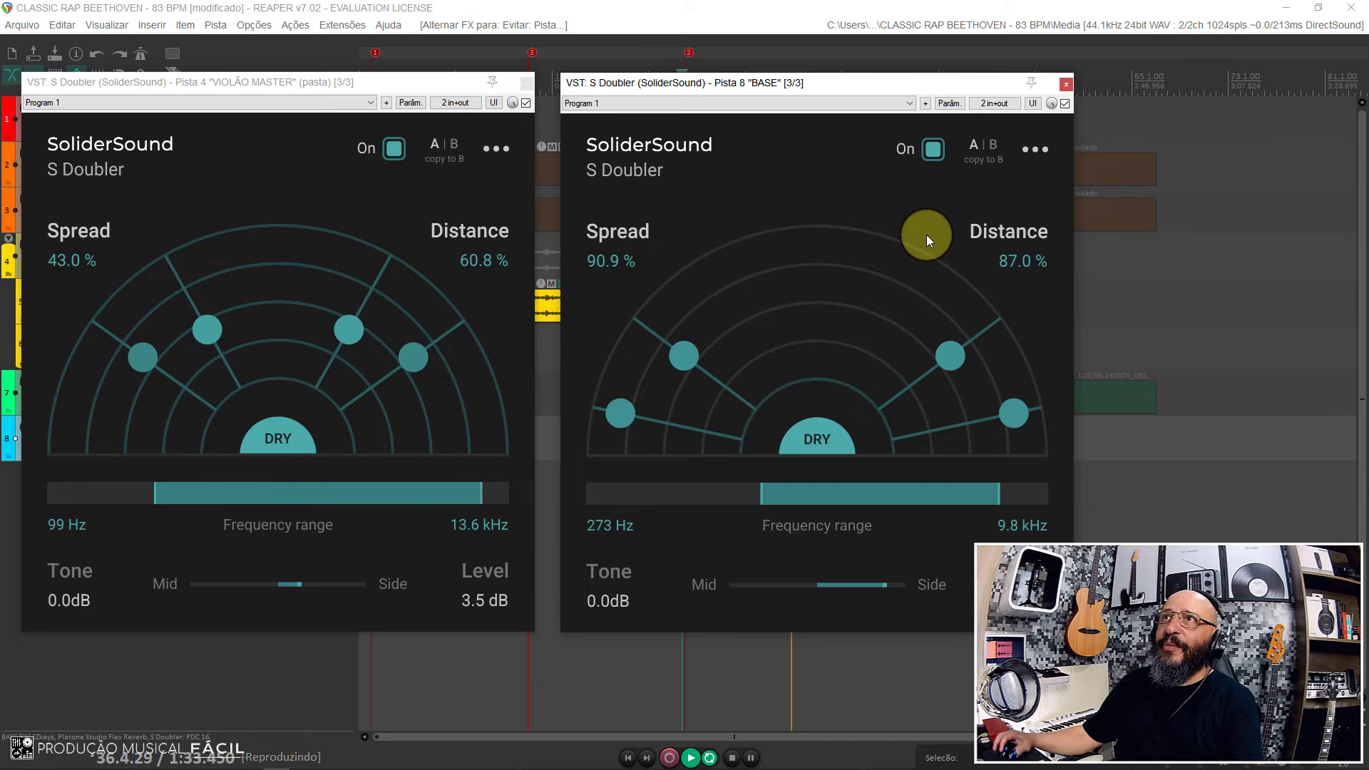
key(space)
Close both S Doubler windows, unsolo the BASE and VIOLÃO MASTER tracks and play the full mix.
click(1066, 85)
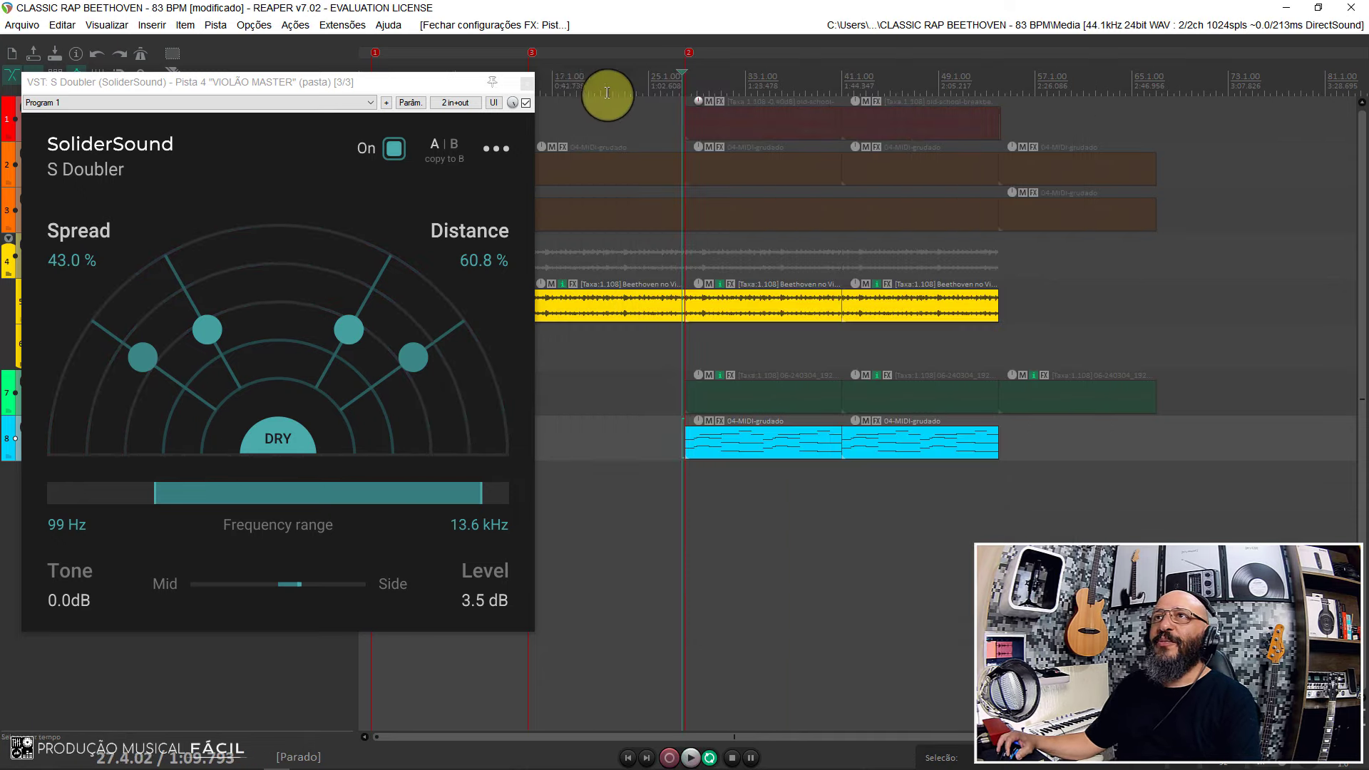
click(527, 83)
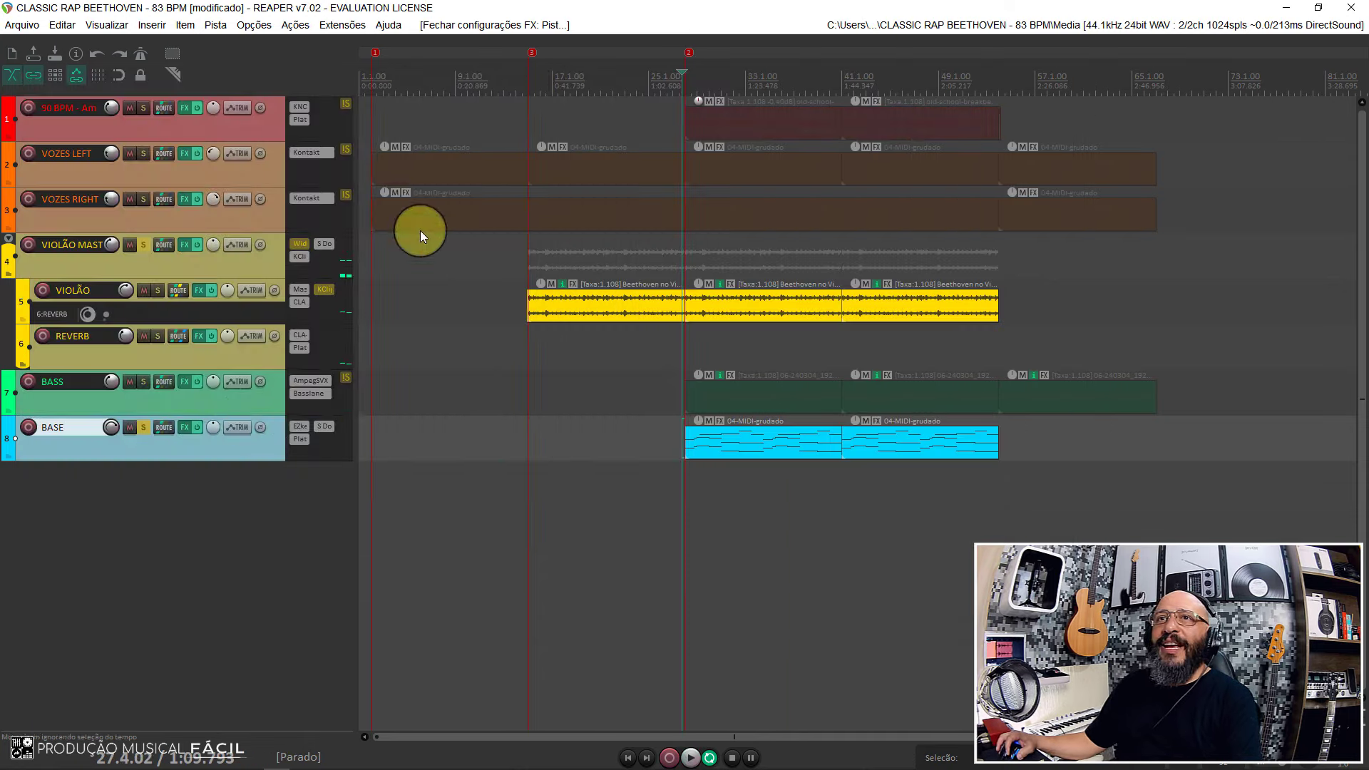
click(140, 429)
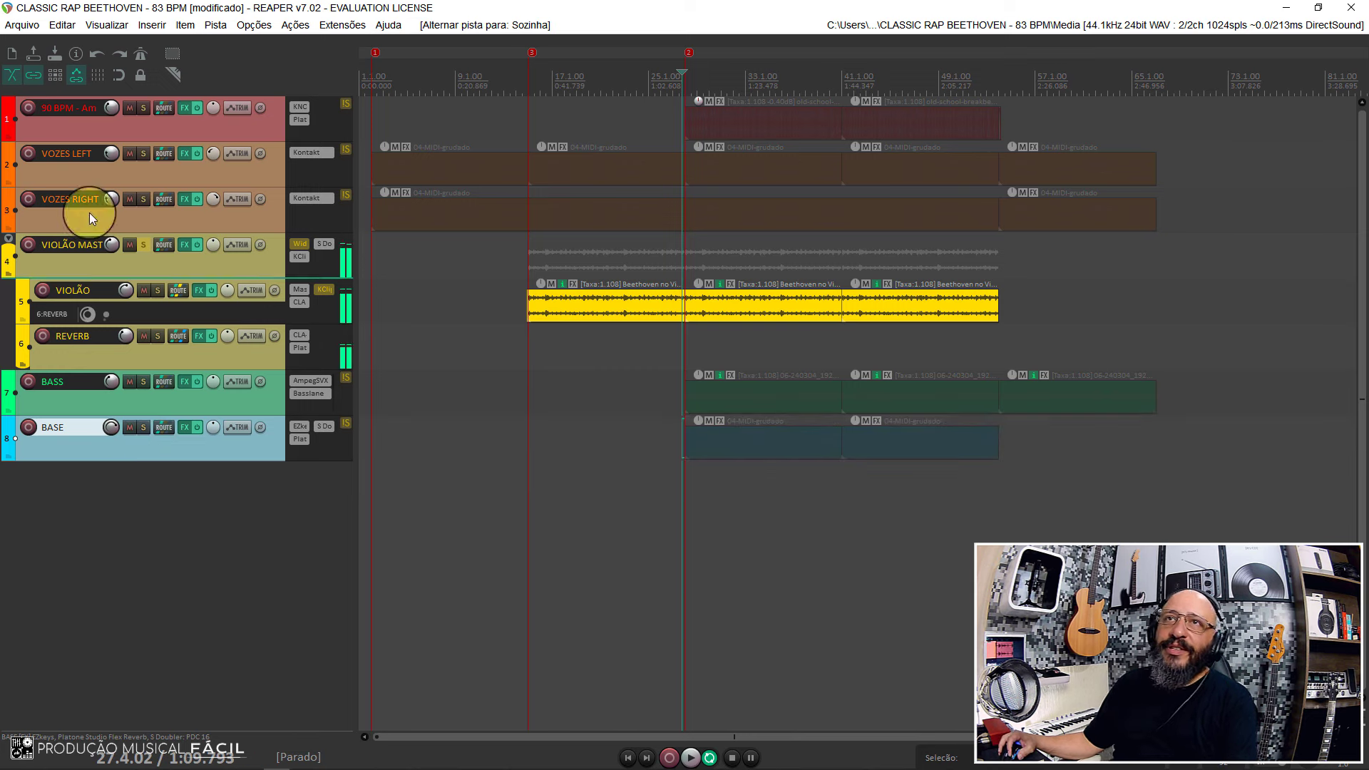
click(143, 245)
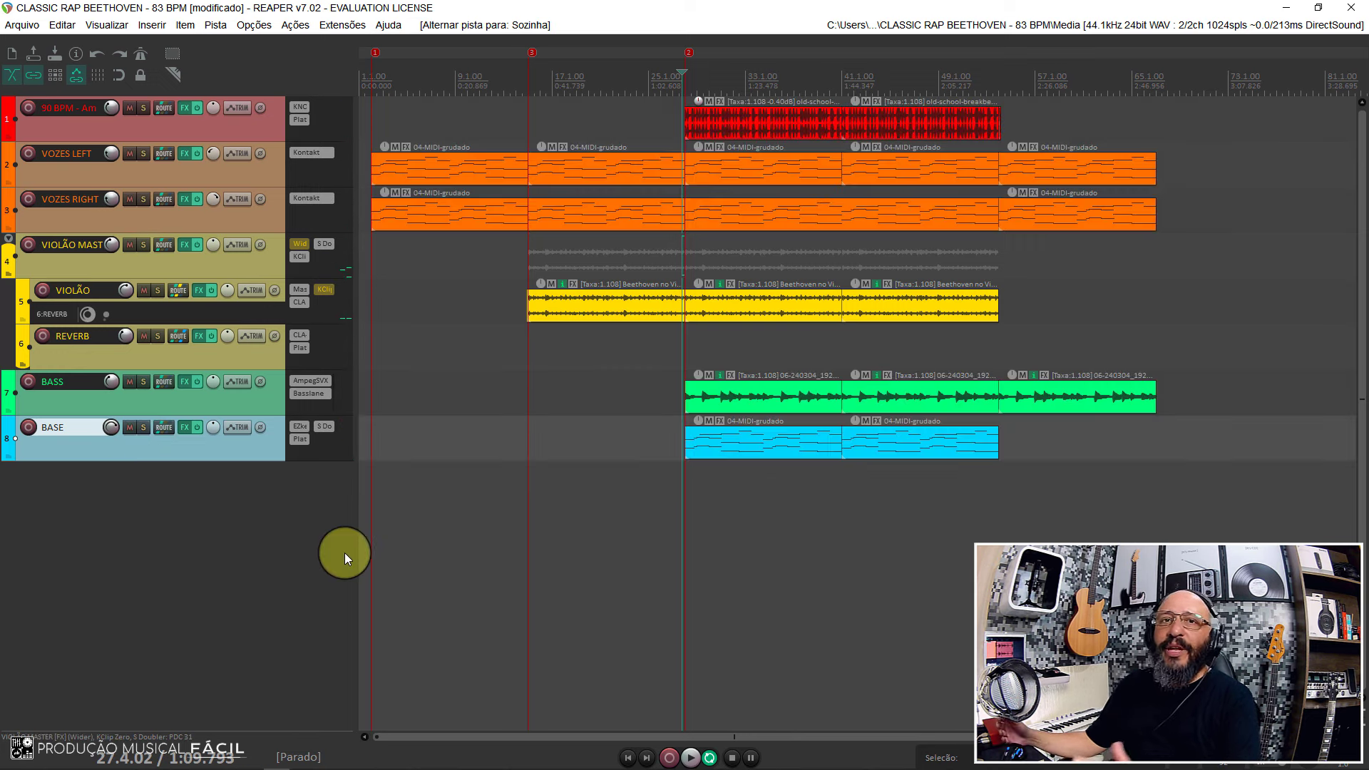
key(space)
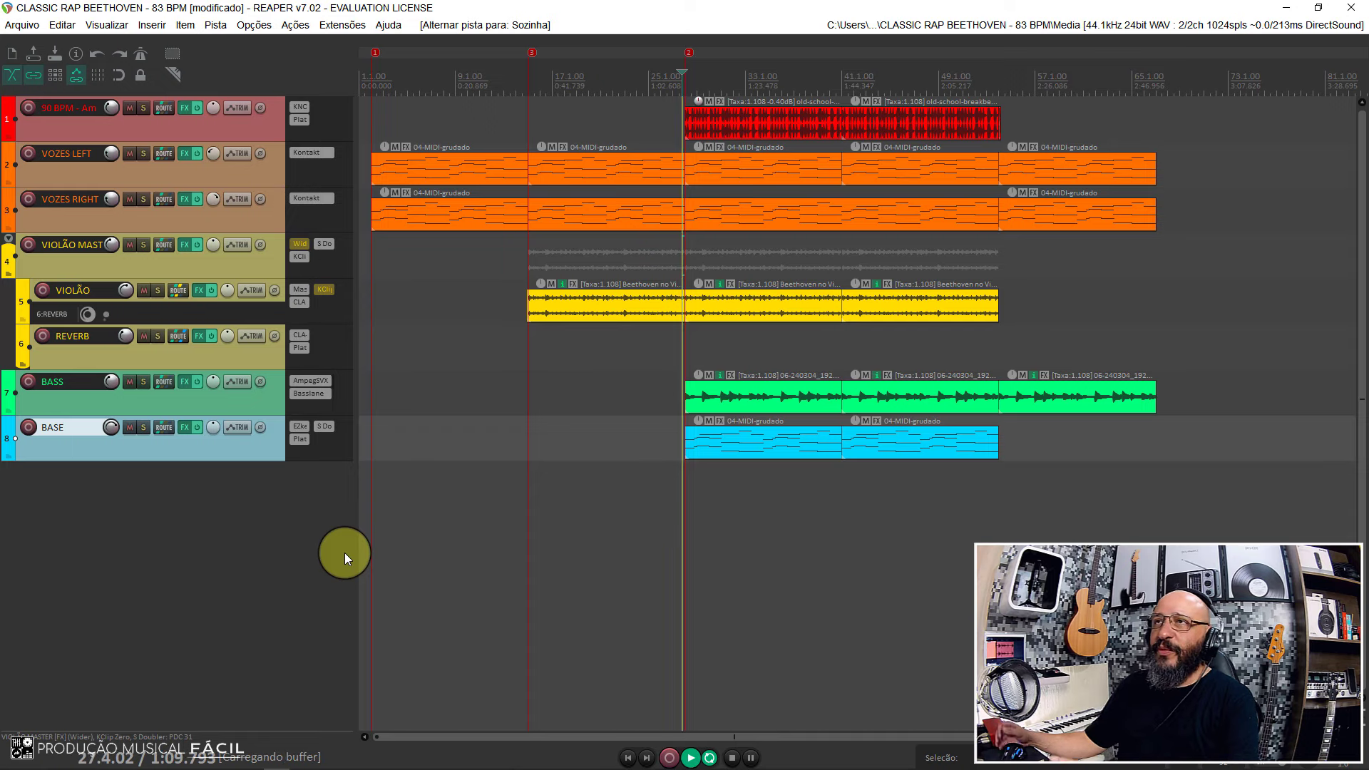